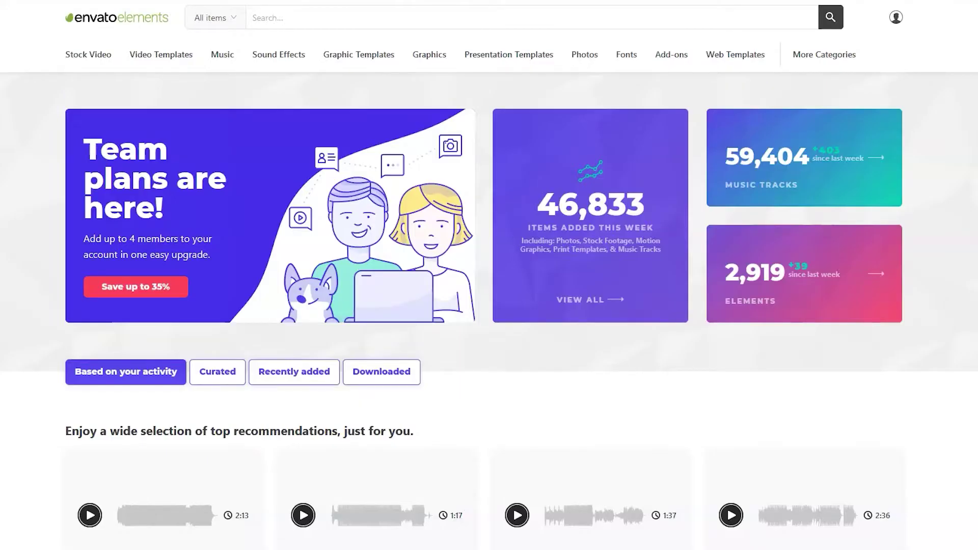
# Search Envato Elements for 'transitions for premiere pro' using the suggestion list.
pyautogui.click(321, 19)
pyautogui.write('transitions')
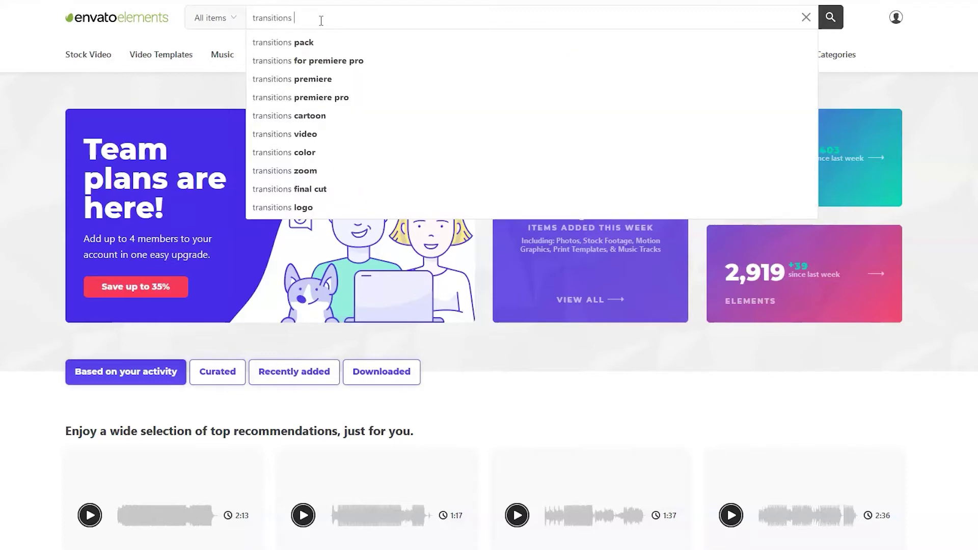
pyautogui.press('Down')
pyautogui.press('Down')
pyautogui.press('Return')
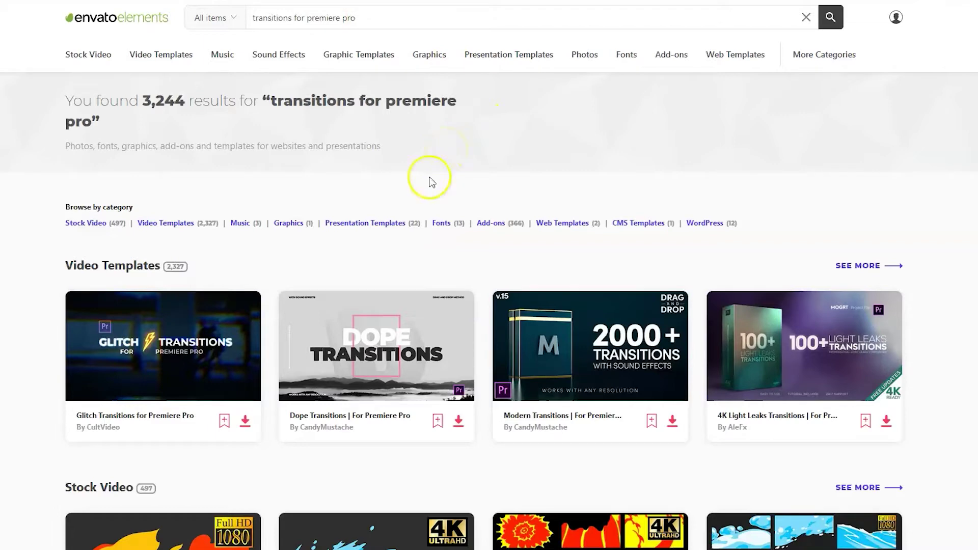
# Scroll the grouped results and open the full Video Templates listing.
pyautogui.scroll(-1, 976, 310)
pyautogui.scroll(-3, 975, 309)
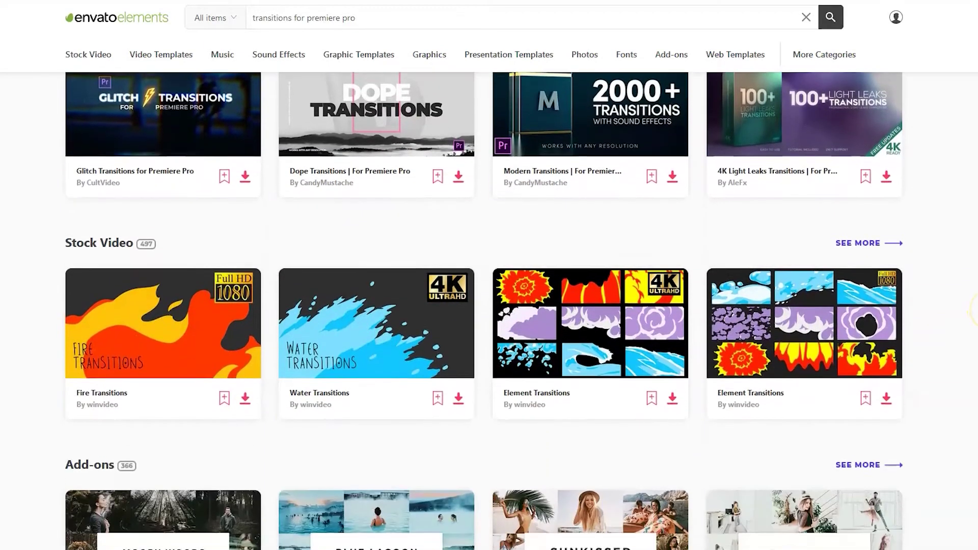
pyautogui.scroll(3, 974, 312)
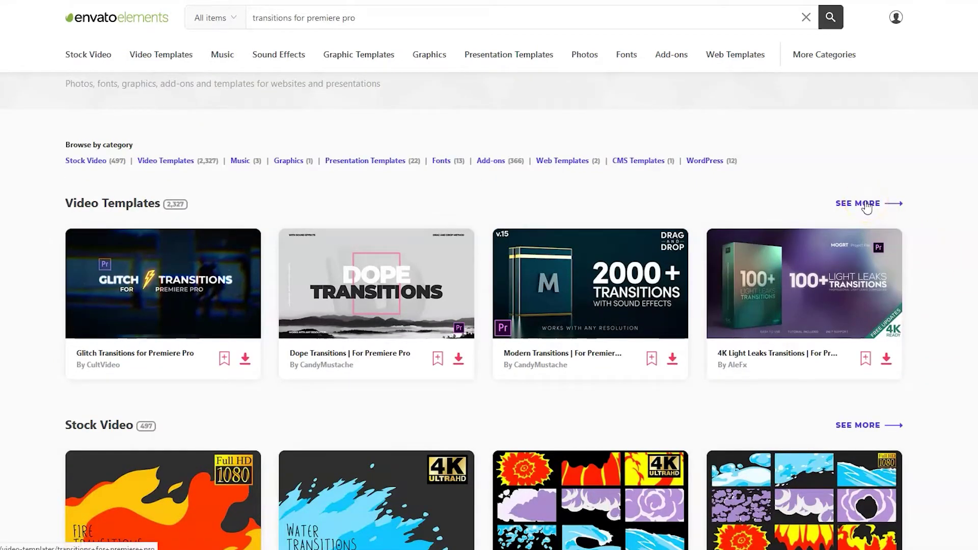
pyautogui.click(861, 206)
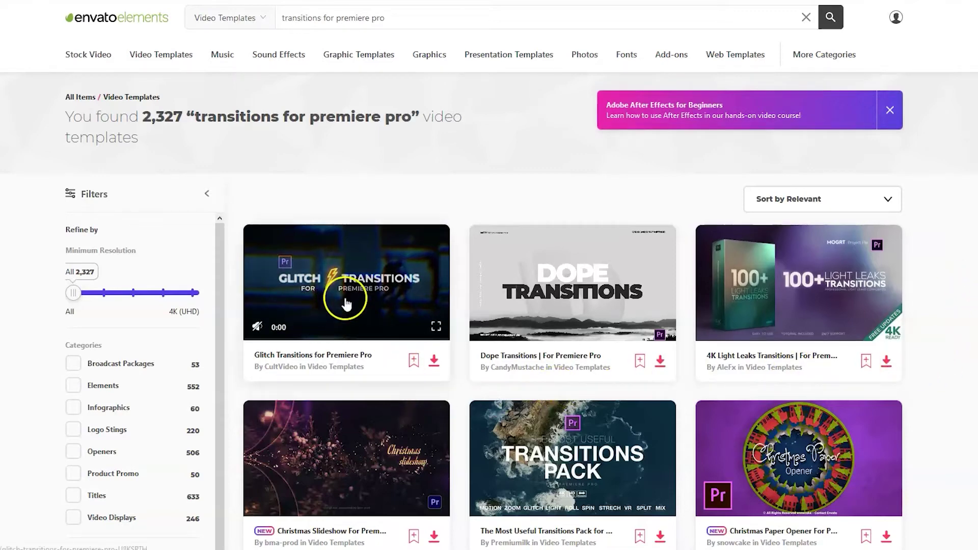
# Preview the template thumbnails, then download and save the 432 MB transitions pack zip.
pyautogui.moveTo(365, 300)
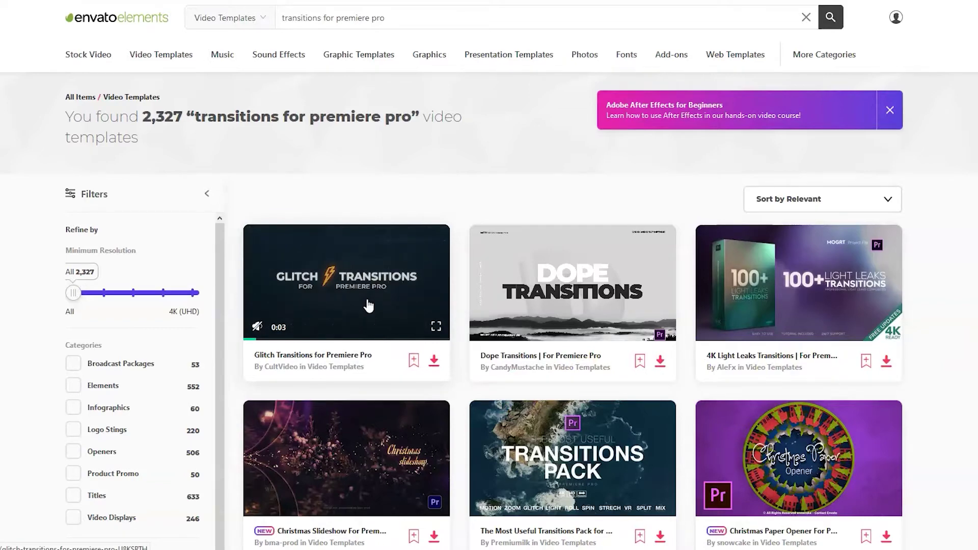
pyautogui.moveTo(656, 415)
pyautogui.scroll(-1, 657, 416)
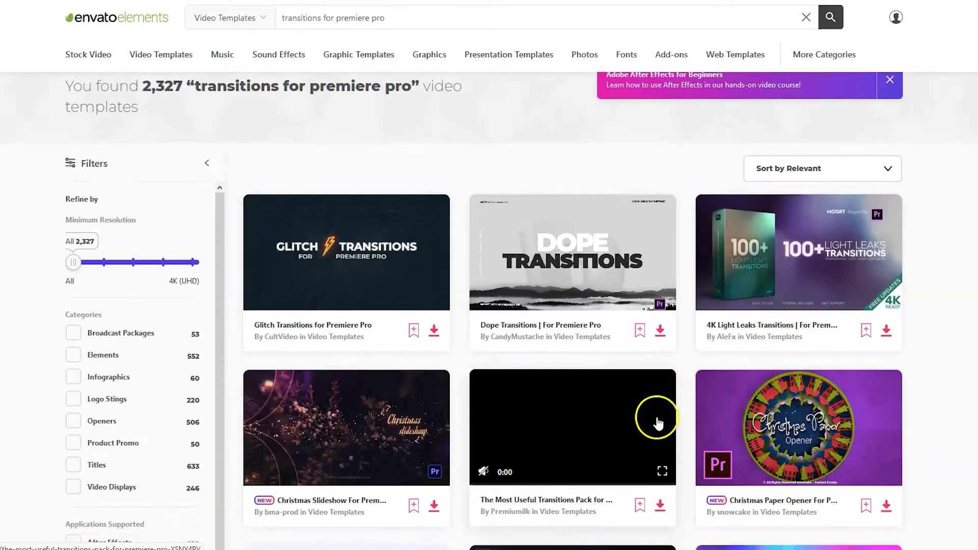
pyautogui.scroll(-1, 657, 422)
pyautogui.moveTo(803, 419)
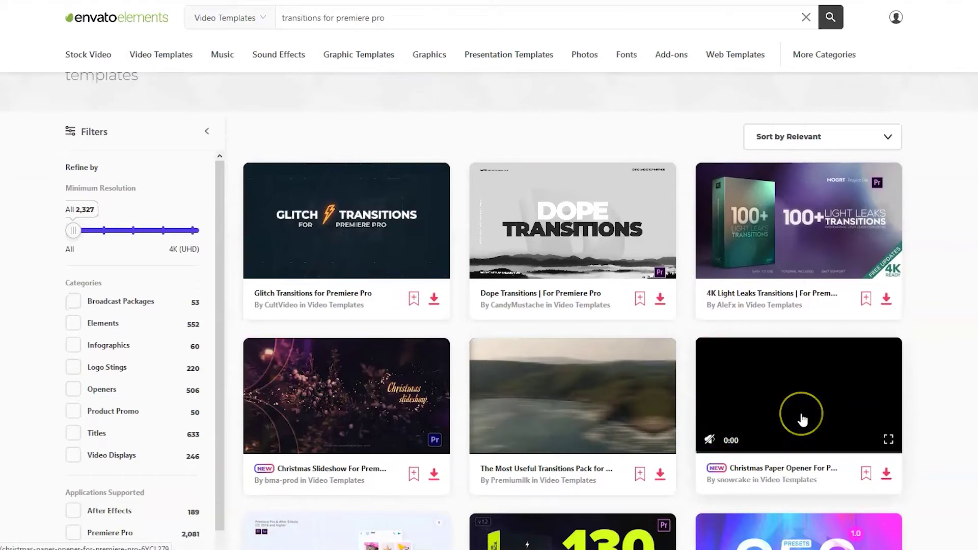
pyautogui.click(662, 475)
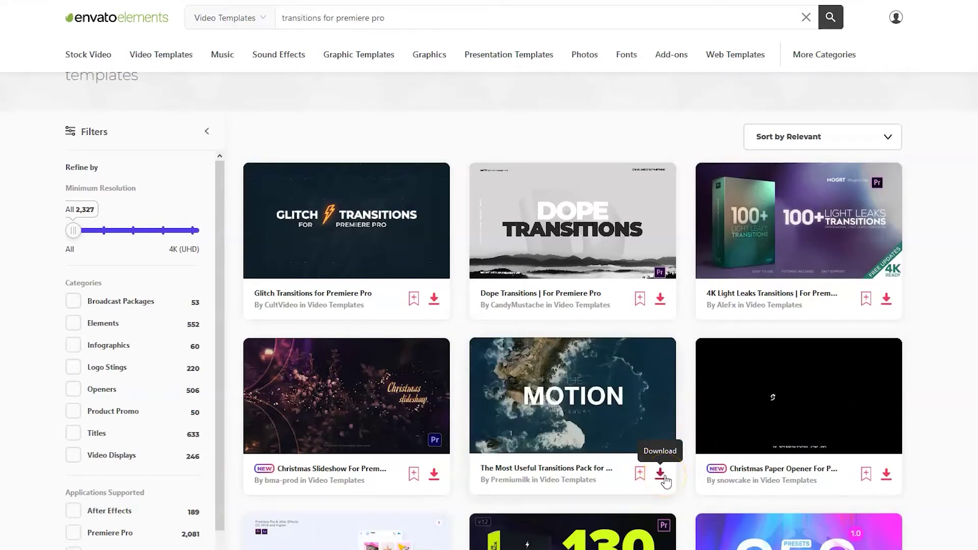
pyautogui.click(446, 279)
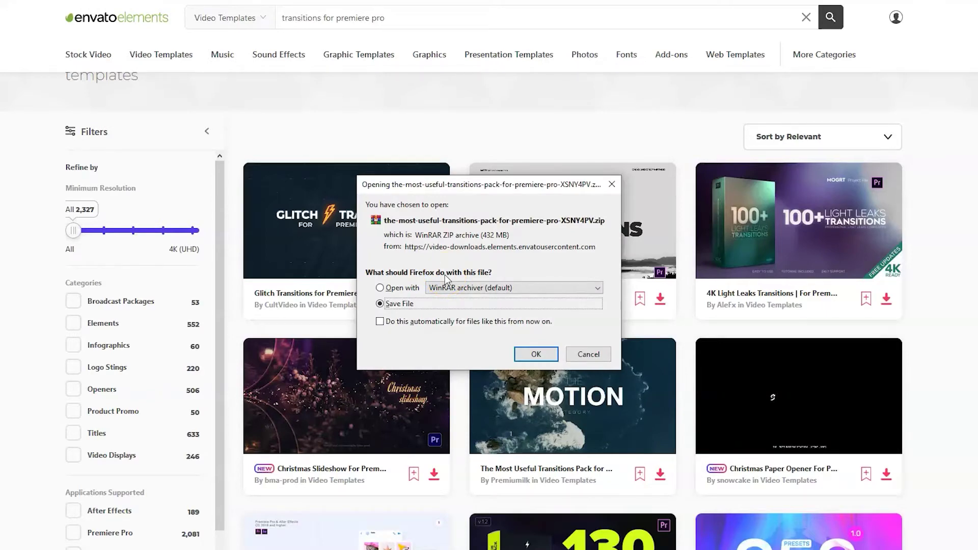
pyautogui.click(536, 354)
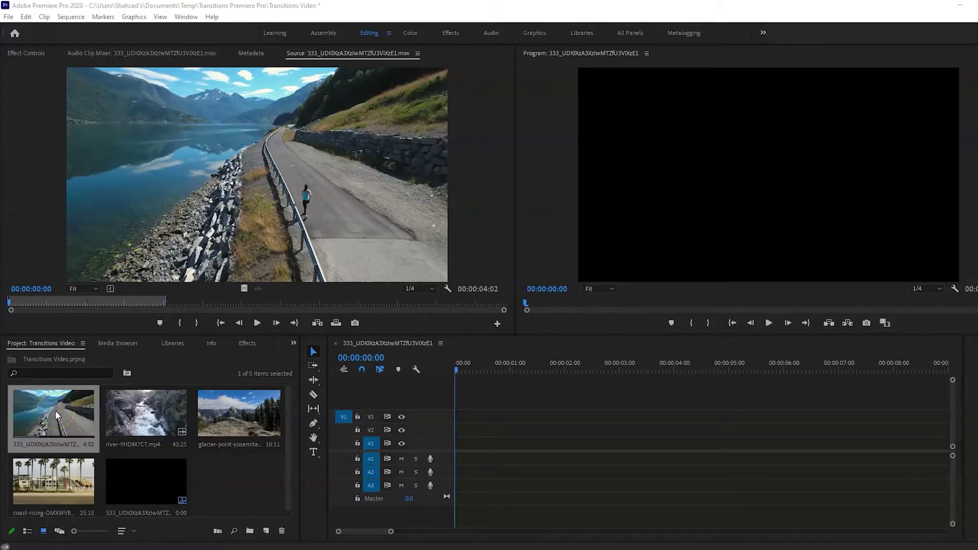
# Scrub through the lakeside road clip and add it to V1.
pyautogui.click(28, 305)
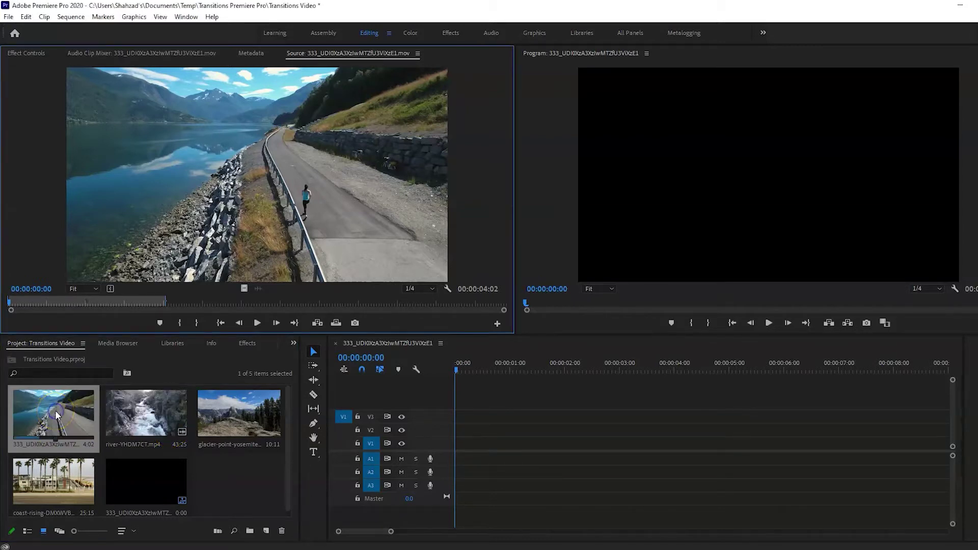
pyautogui.click(25, 305)
pyautogui.moveTo(25, 304); pyautogui.dragTo(457, 451)
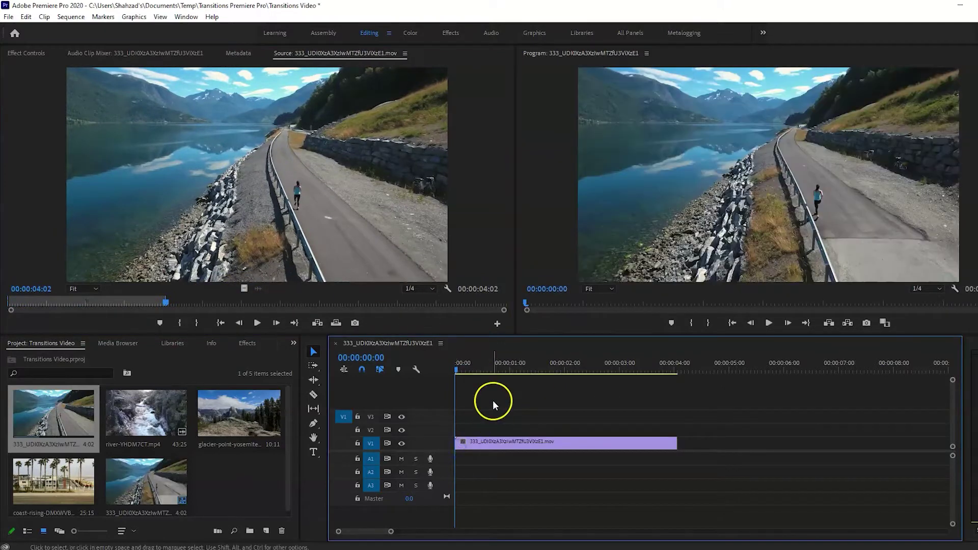
# Trim the river clip with an Out point at 00:00:05:29 and place it after the first clip.
pyautogui.doubleClick(146, 413)
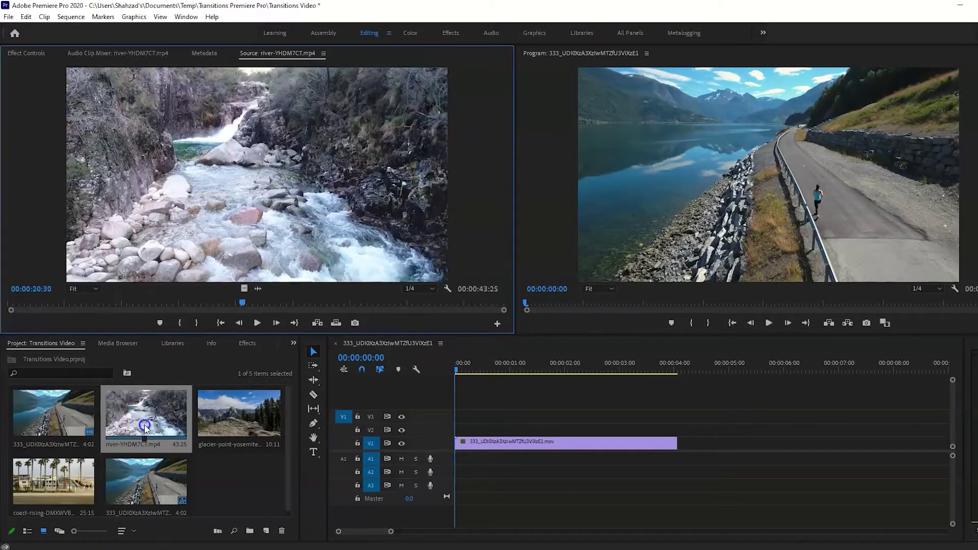
pyautogui.press('Home')
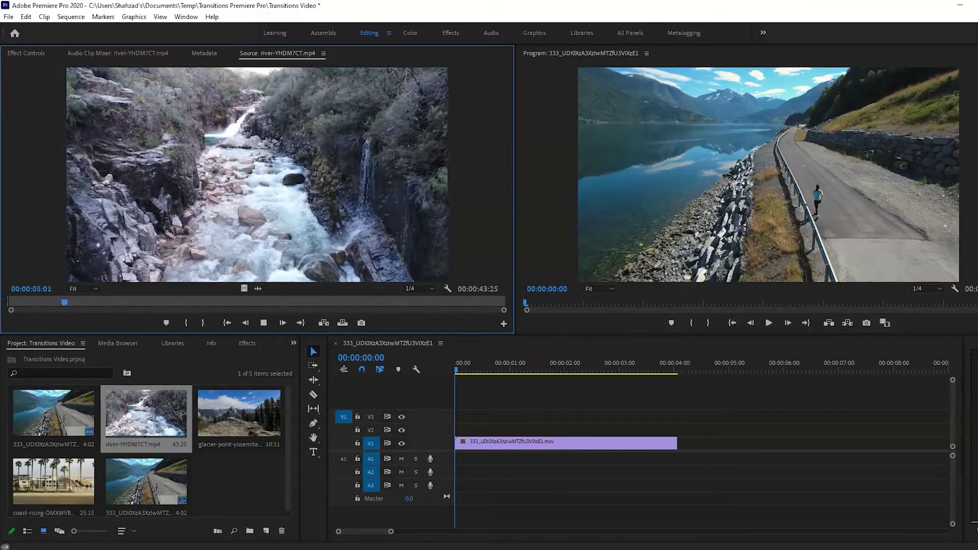
pyautogui.press('space')
pyautogui.press('o')
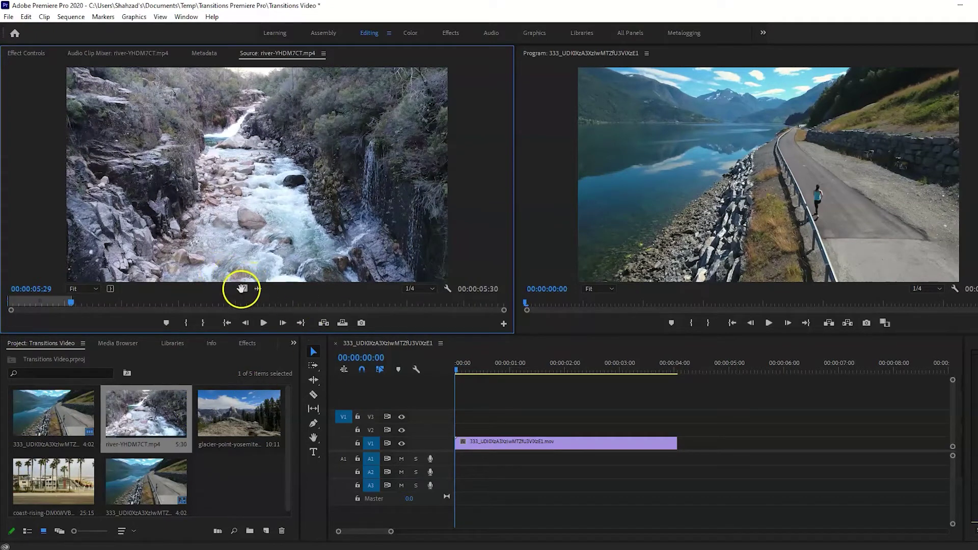
pyautogui.moveTo(242, 289); pyautogui.dragTo(680, 444)
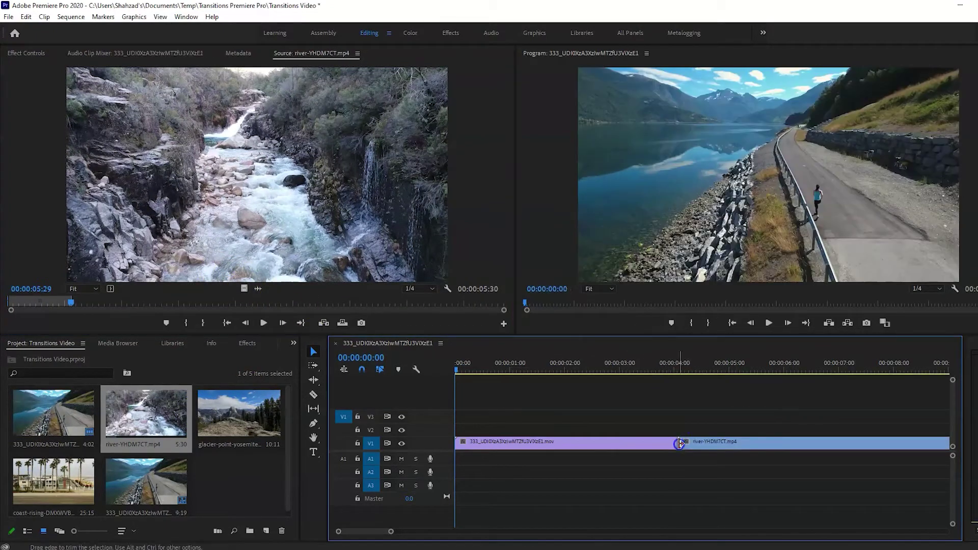
# Zoom the timeline out so the lakeside and river clips both show on V1.
pyautogui.press('-')
pyautogui.press('-')
pyautogui.press('-')
pyautogui.press('-')
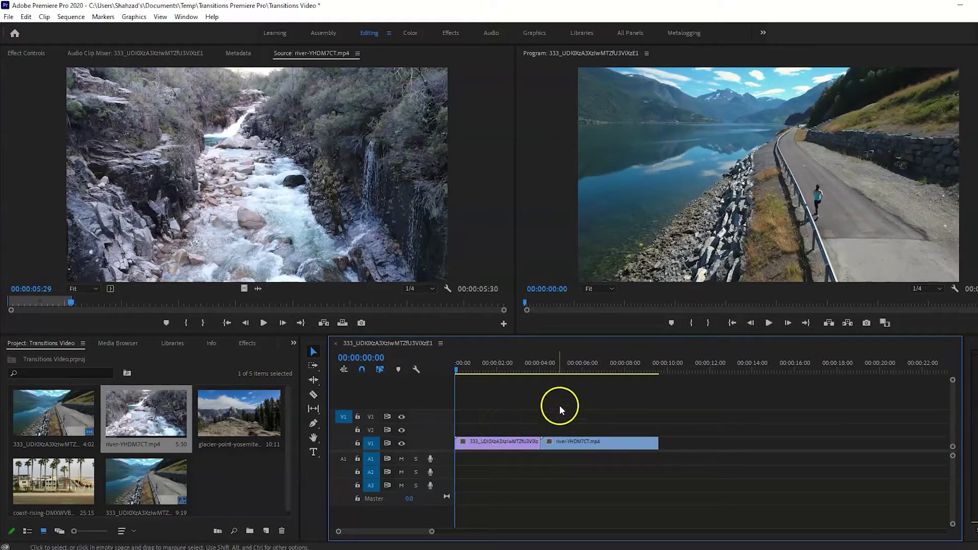
pyautogui.click(565, 437)
pyautogui.click(512, 389)
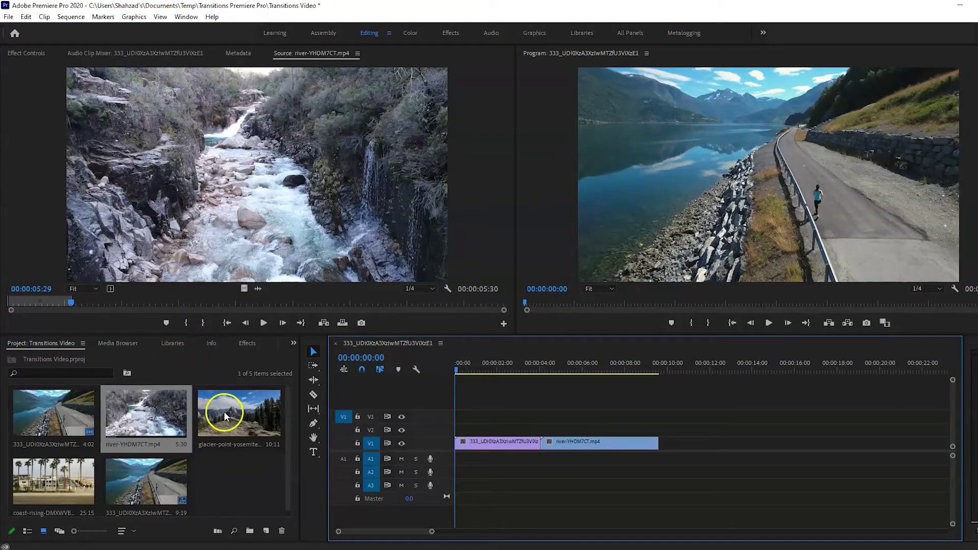
# Trim the glacier-point clip to 5:09 with an Out point at 00:00:05:08.
pyautogui.doubleClick(250, 420)
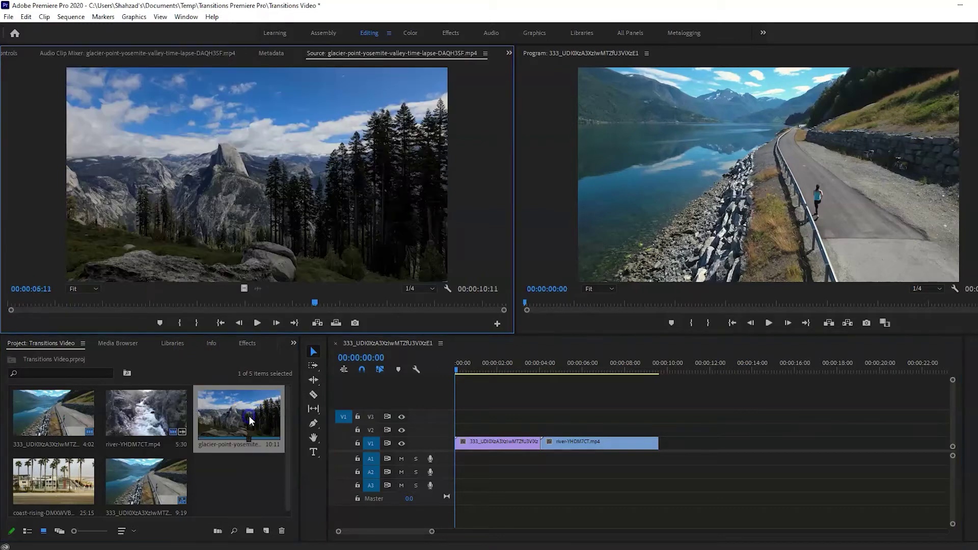
pyautogui.press('Home')
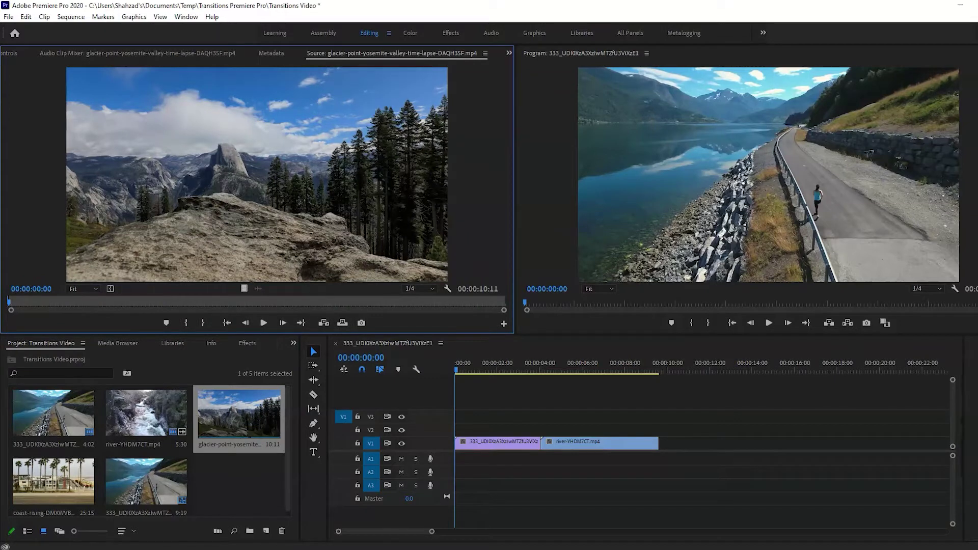
pyautogui.press('space')
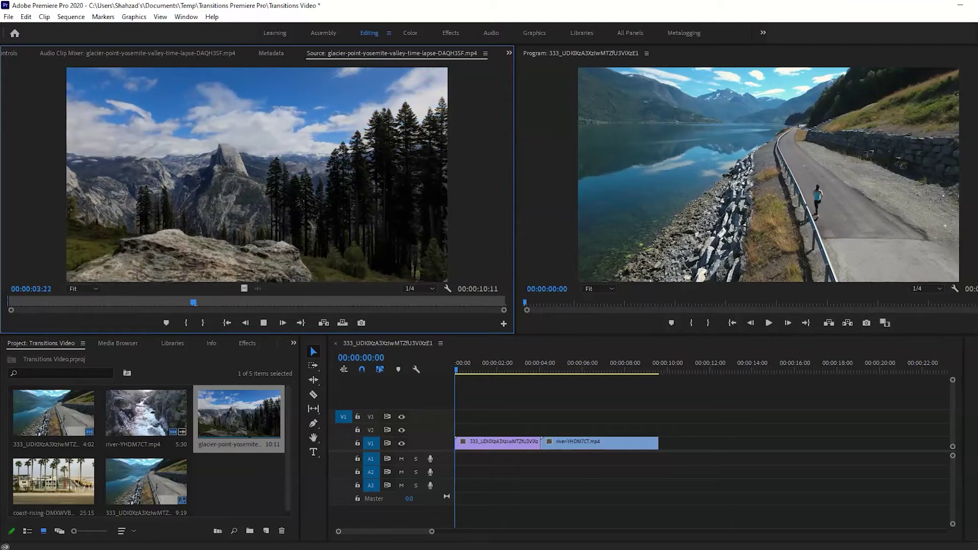
pyautogui.press('space')
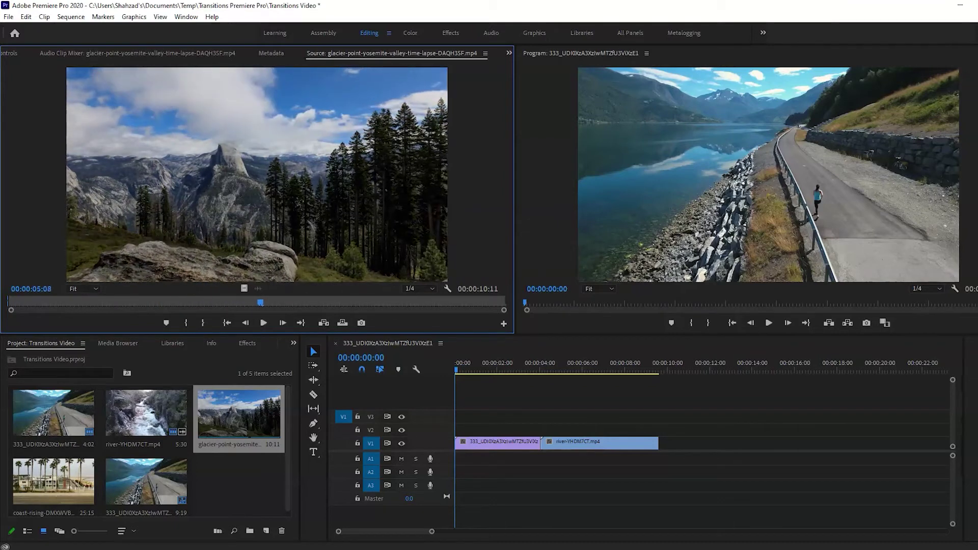
pyautogui.press('o')
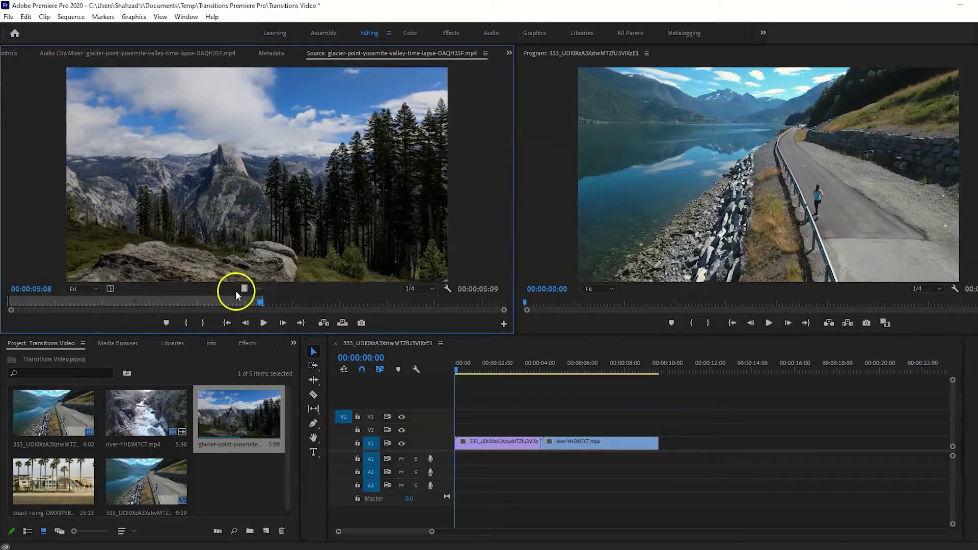
# Add glacier-point after the river clip, then trim coast-rising to 5:09 and place it after.
pyautogui.moveTo(244, 288); pyautogui.dragTo(665, 444)
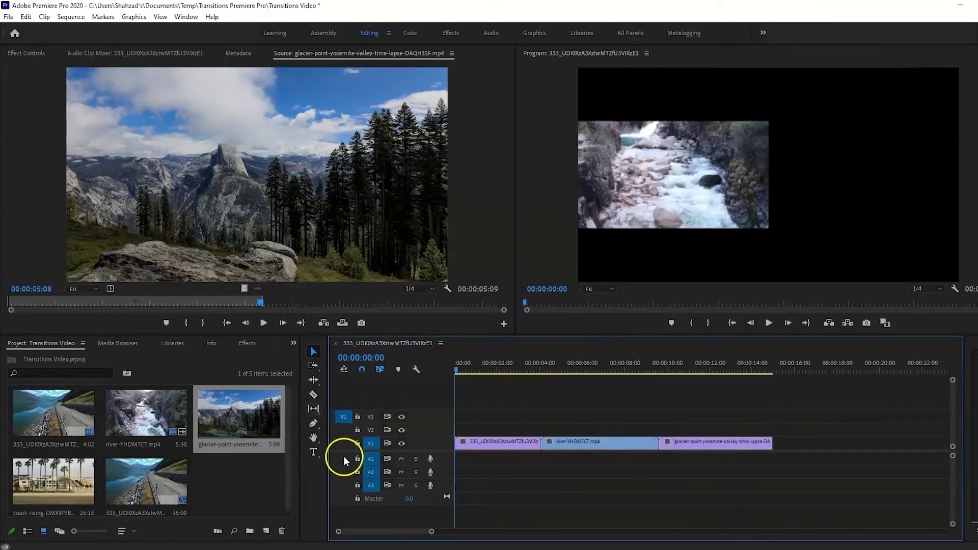
pyautogui.doubleClick(62, 483)
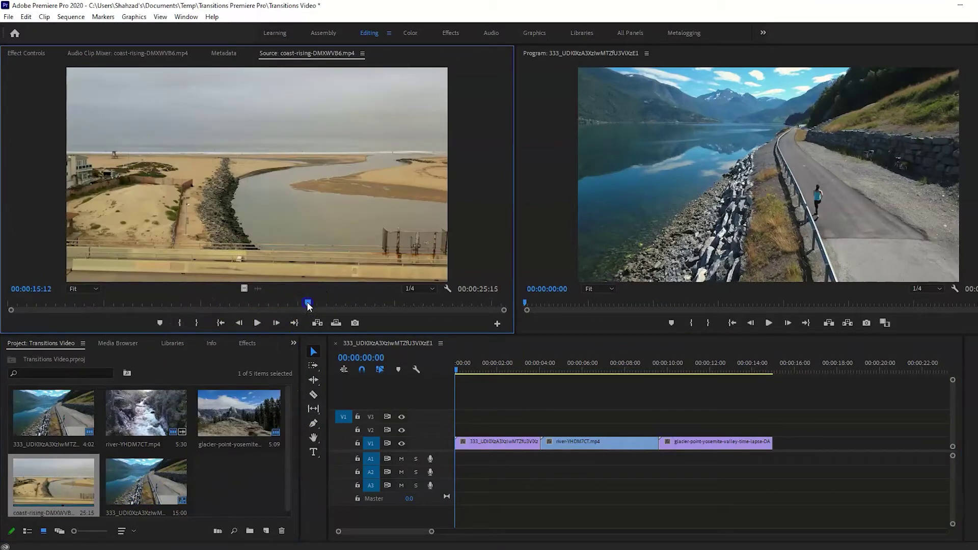
pyautogui.moveTo(308, 304); pyautogui.dragTo(8, 306)
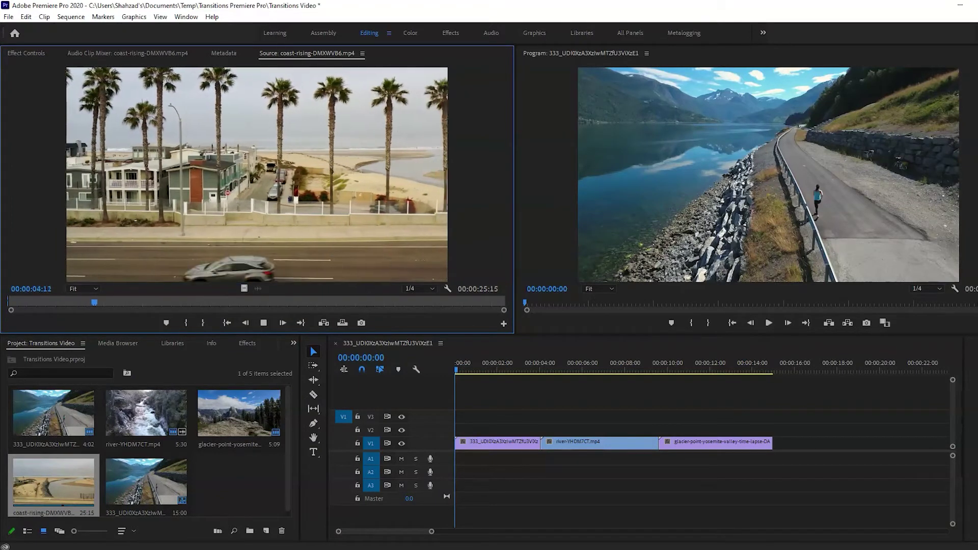
pyautogui.press('o')
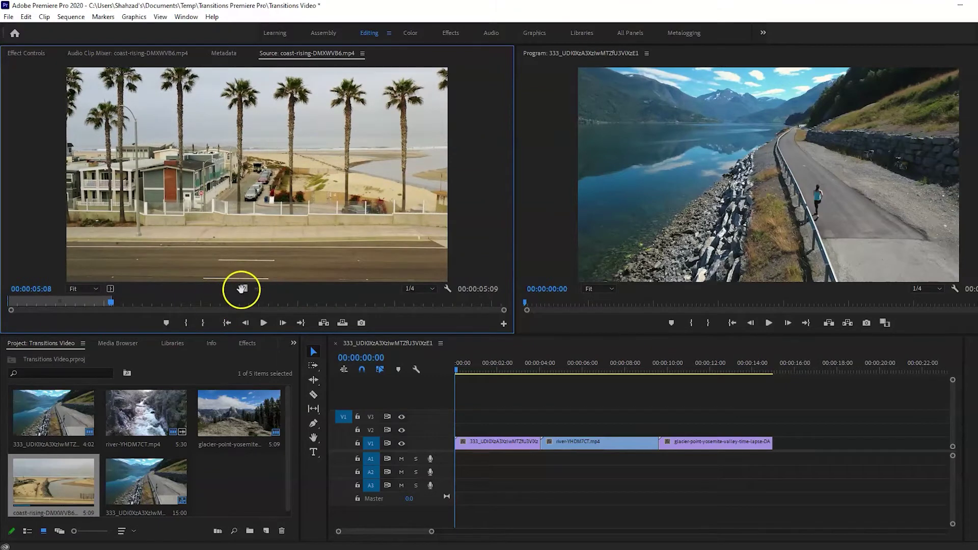
pyautogui.moveTo(241, 287); pyautogui.dragTo(776, 444)
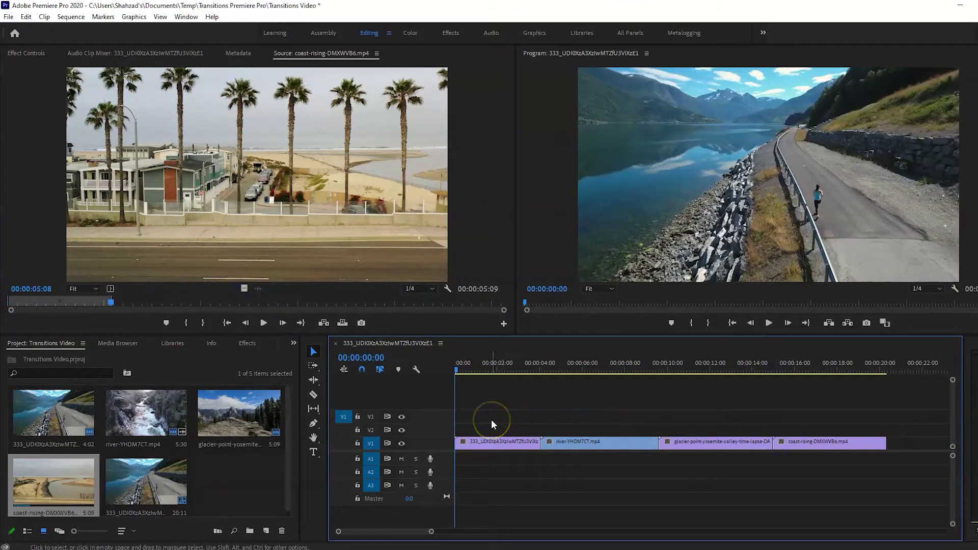
pyautogui.click(518, 368)
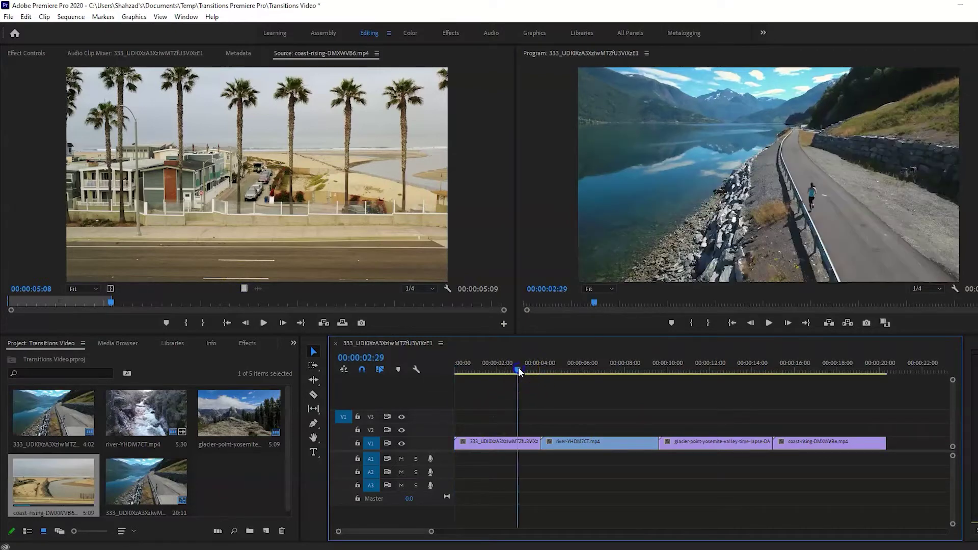
pyautogui.press('space')
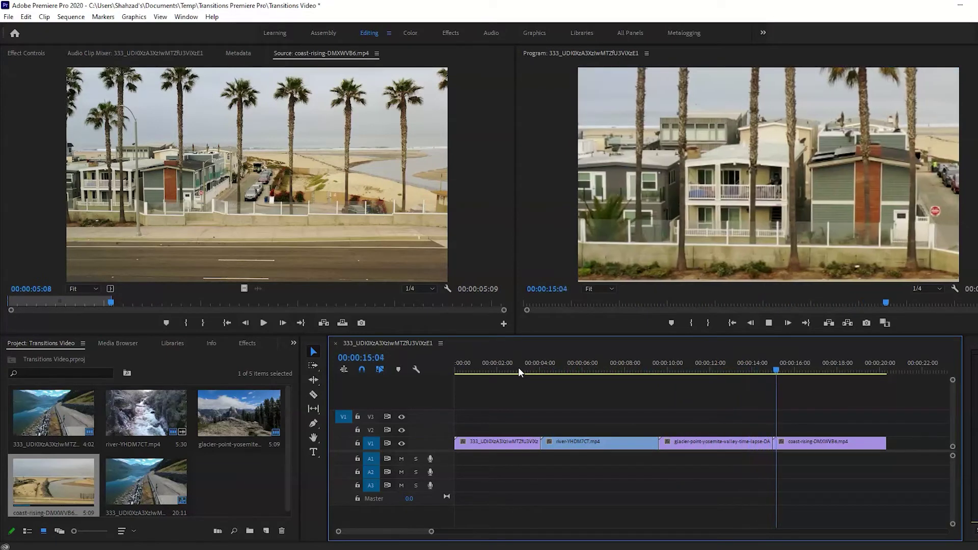
pyautogui.press('space')
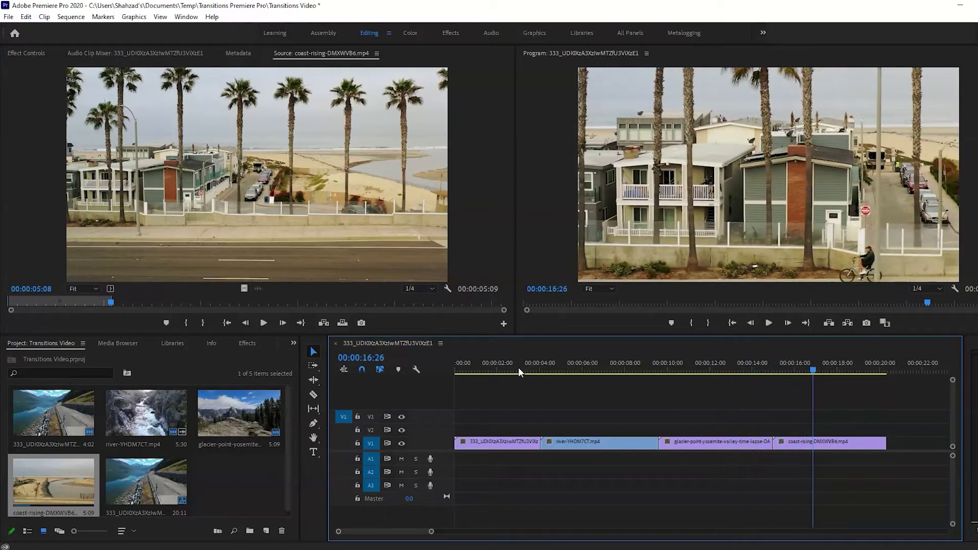
# Browse to the Premiumilk_Transitions_Pack_for_Premiere_Pro folder and import the 00. All .prproj project.
pyautogui.doubleClick(240, 478)
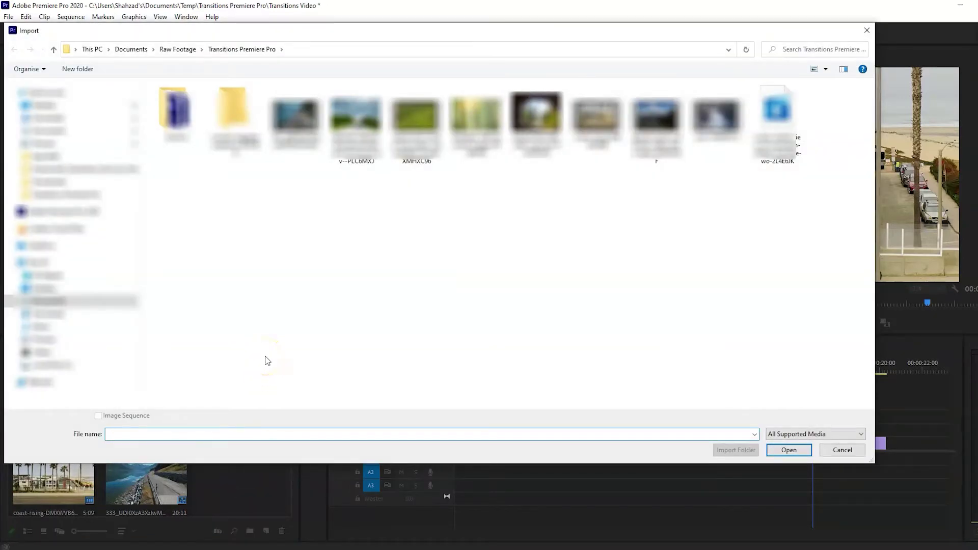
pyautogui.click(112, 170)
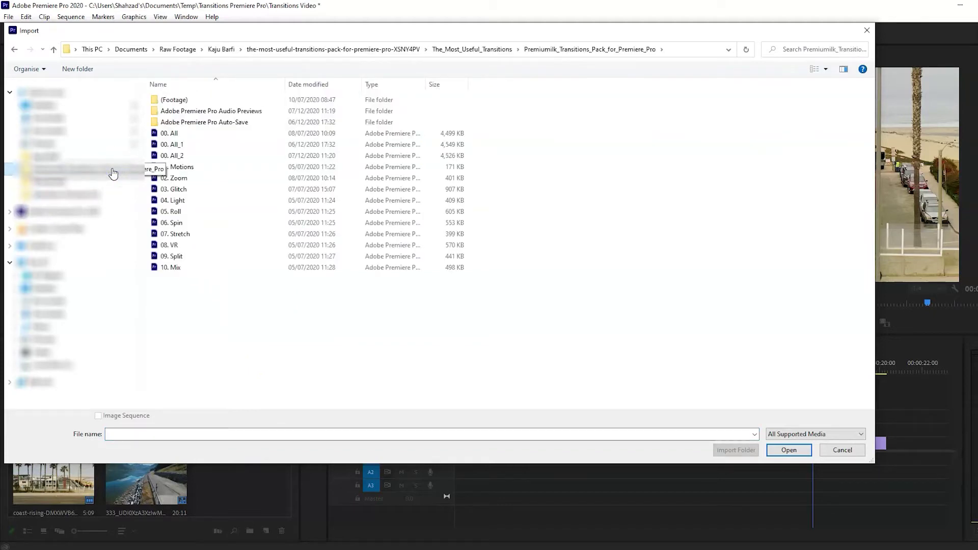
pyautogui.click(200, 133)
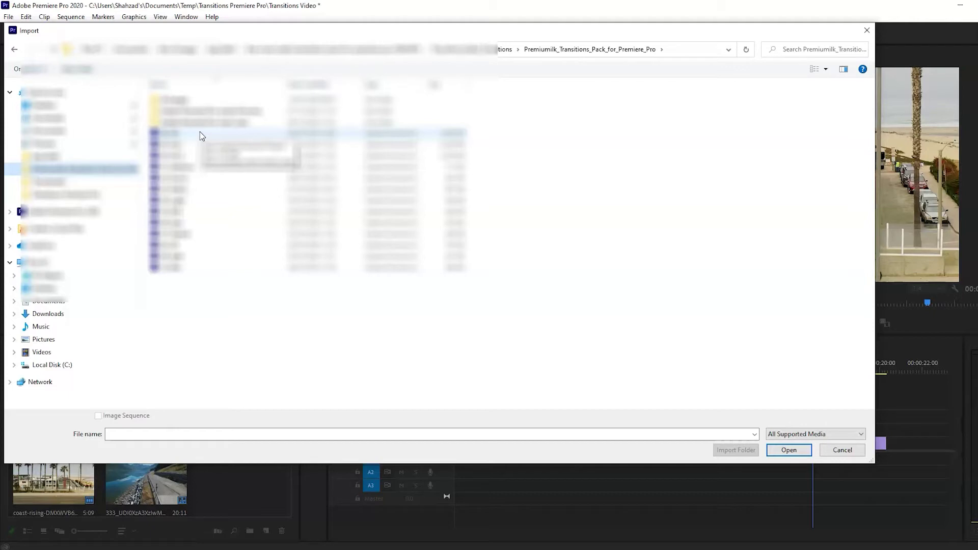
pyautogui.click(200, 178)
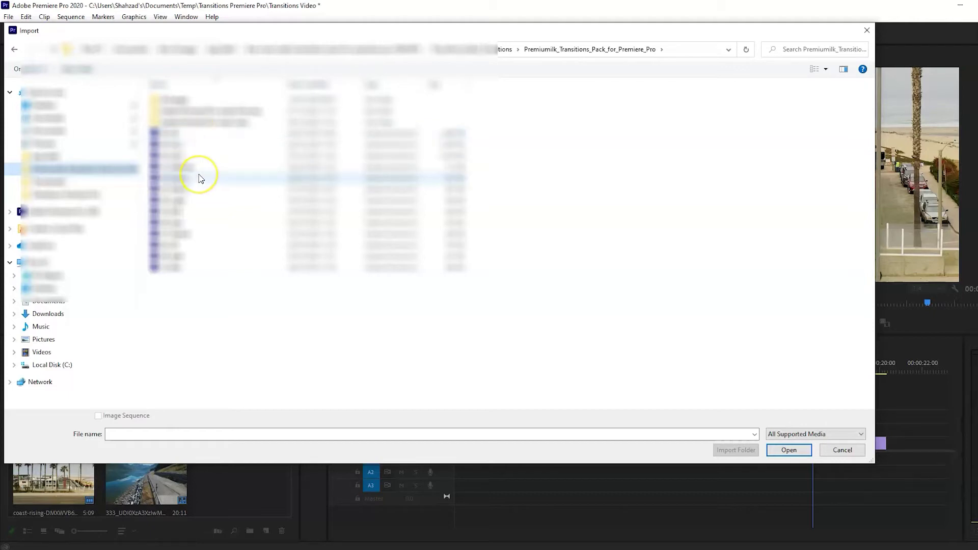
pyautogui.doubleClick(175, 139)
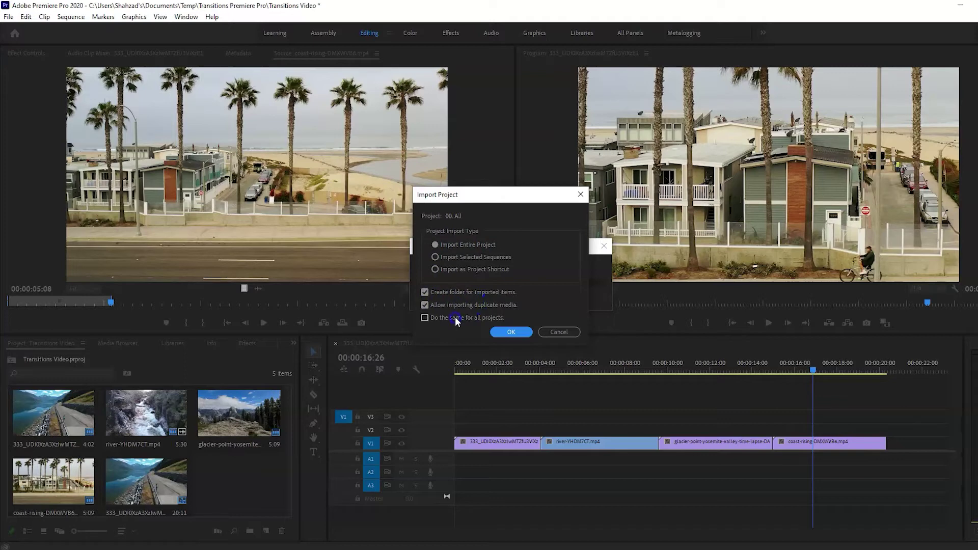
# Accept Import Entire Project so the transitions arrive as a 00. All_2 bin.
pyautogui.click(513, 333)
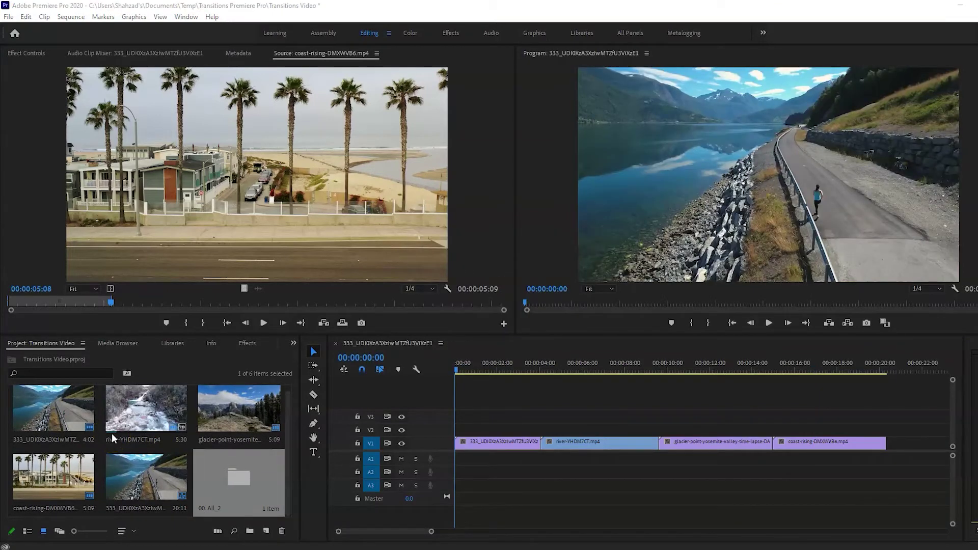
# Open the 00. All_2 bin and the Premiumilk Transitions folder inside it.
pyautogui.click(250, 463)
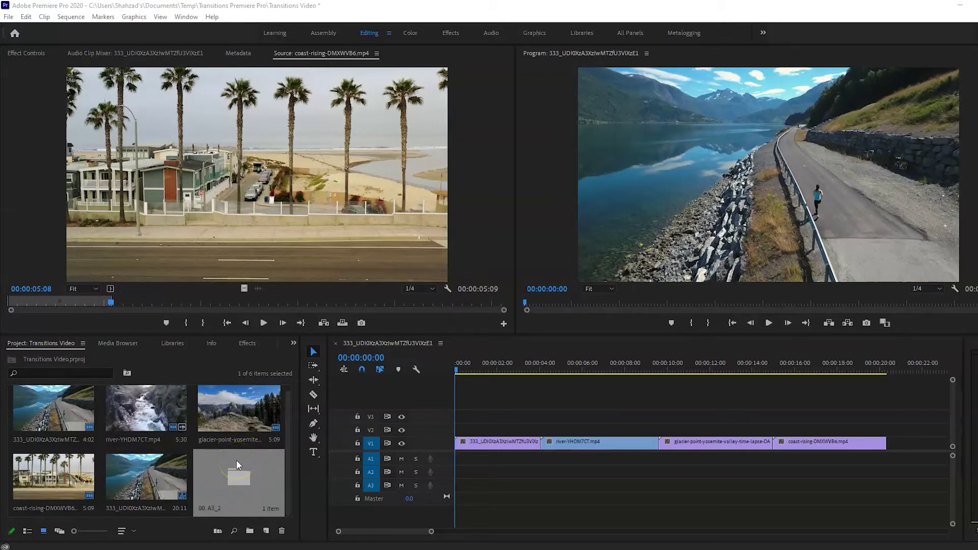
pyautogui.doubleClick(237, 461)
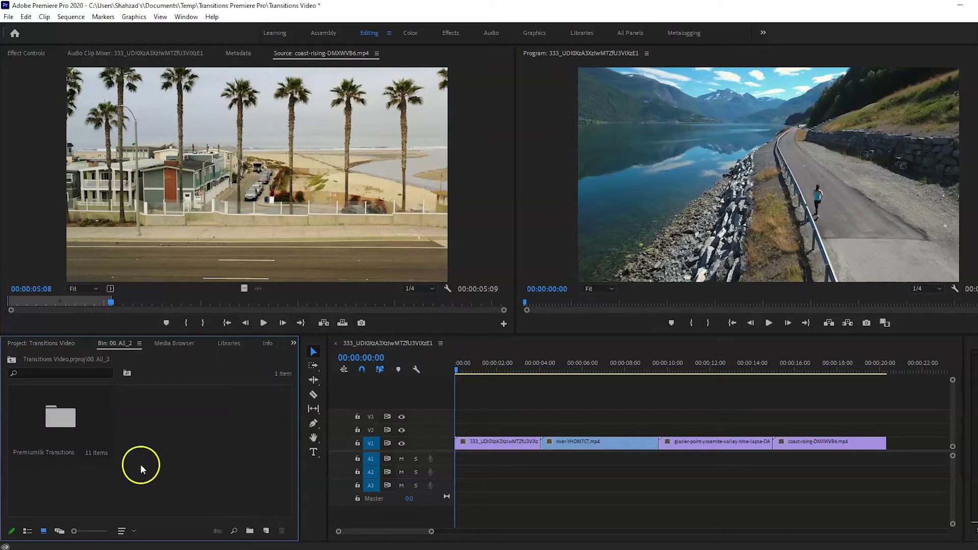
pyautogui.doubleClick(68, 417)
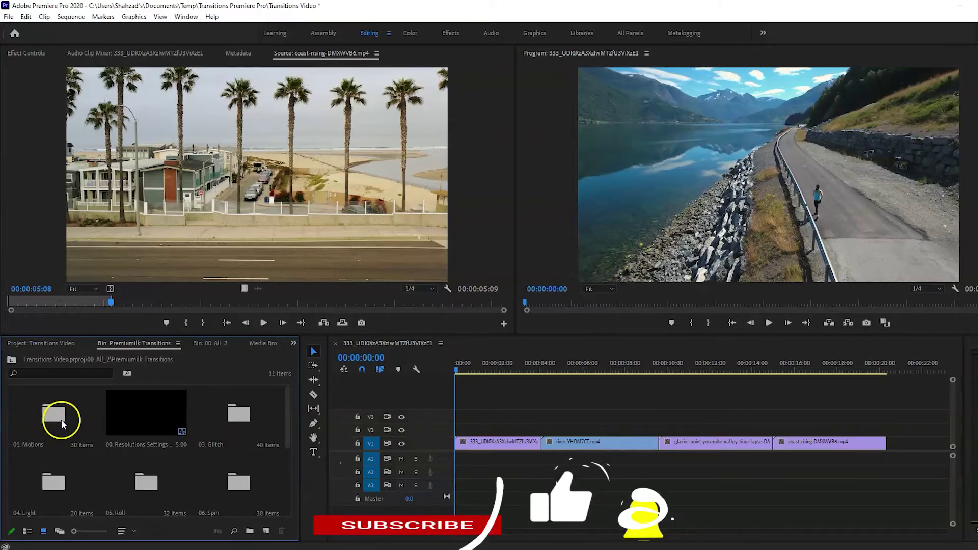
# Try the Freeform and Icon views, then show the bin in List View.
pyautogui.click(88, 460)
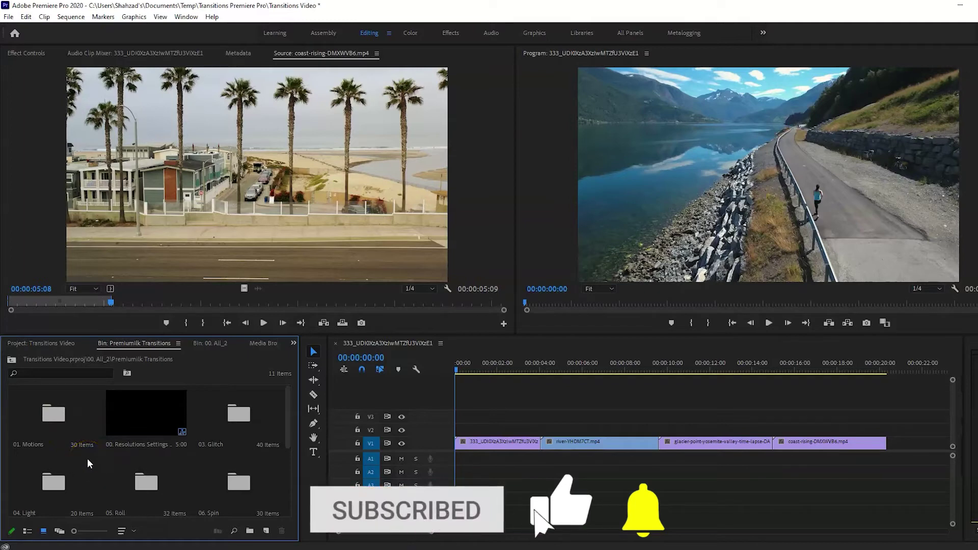
pyautogui.click(81, 475)
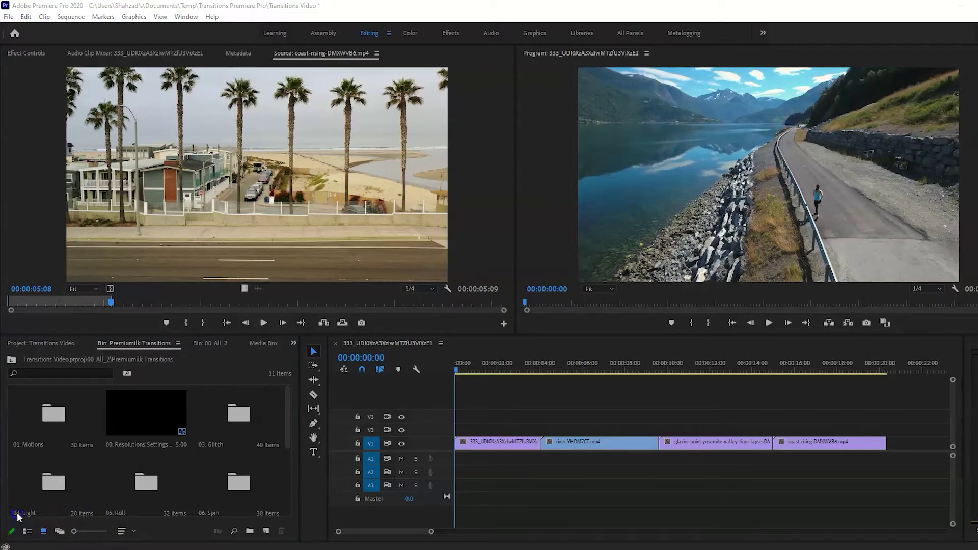
pyautogui.click(45, 531)
pyautogui.click(60, 531)
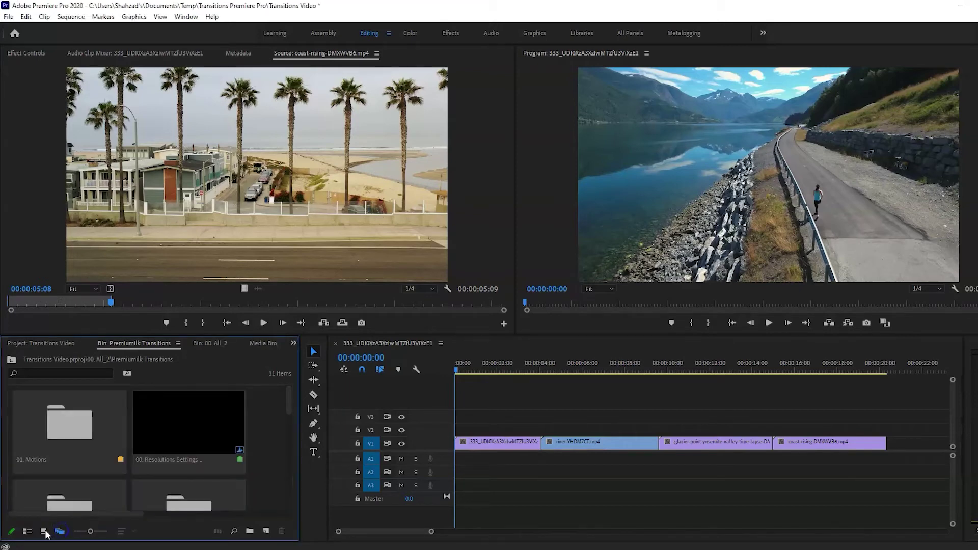
pyautogui.click(43, 532)
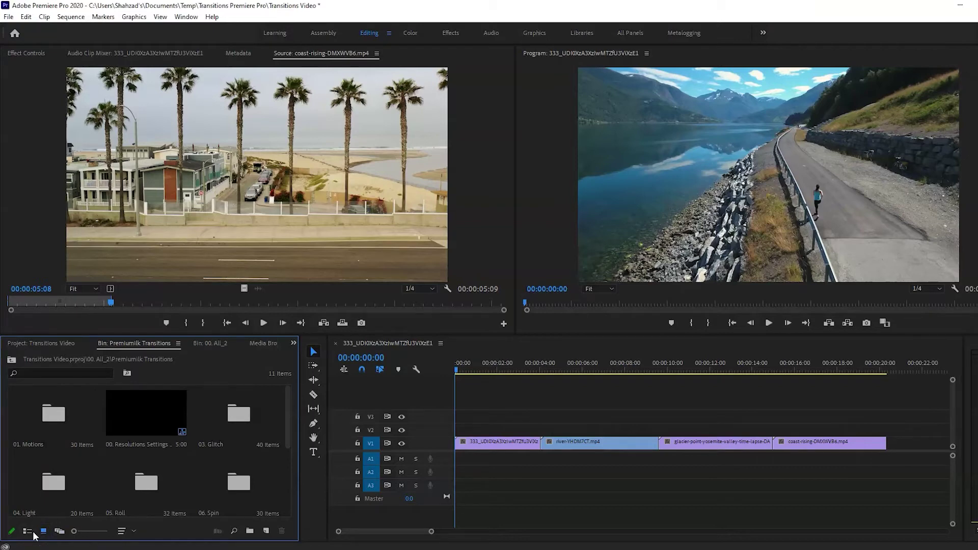
pyautogui.click(33, 532)
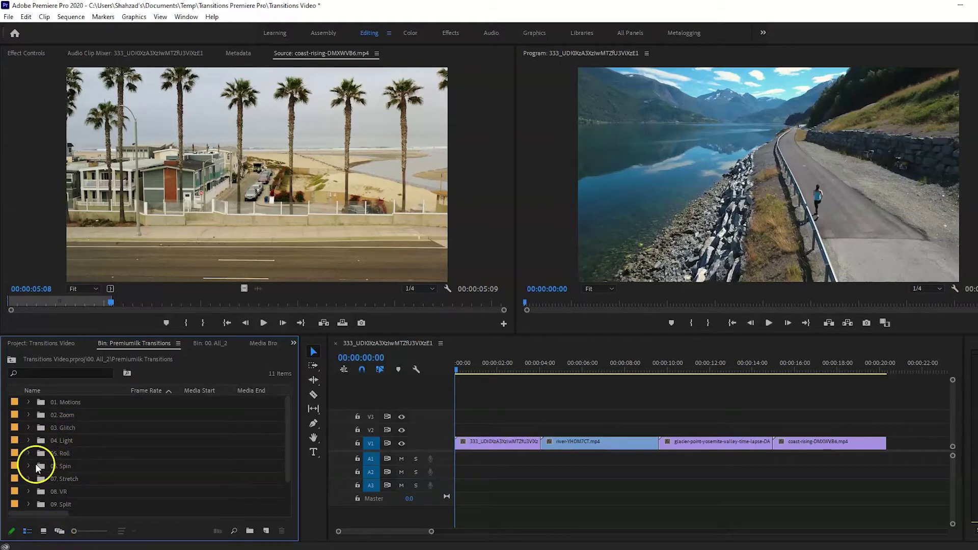
# Place 1. Center Spin to Right from 06. Spin on V2 at the first cut, near 00:00:04:00.
pyautogui.doubleClick(62, 467)
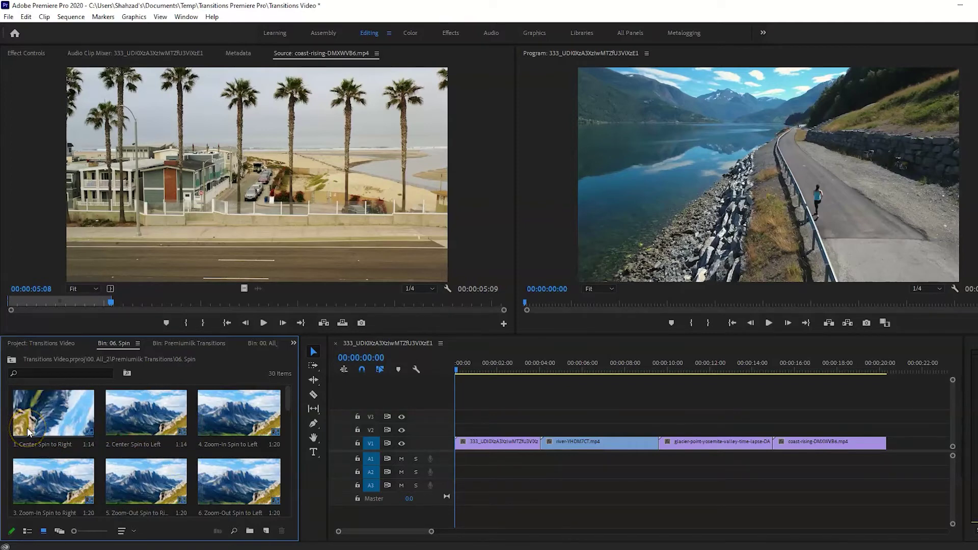
pyautogui.moveTo(27, 427); pyautogui.dragTo(540, 426)
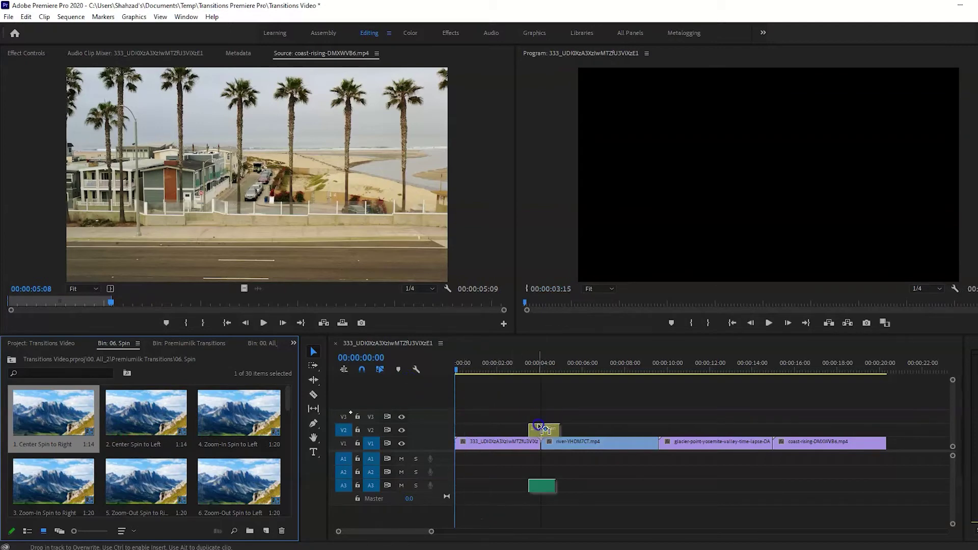
pyautogui.moveTo(540, 426); pyautogui.dragTo(539, 426)
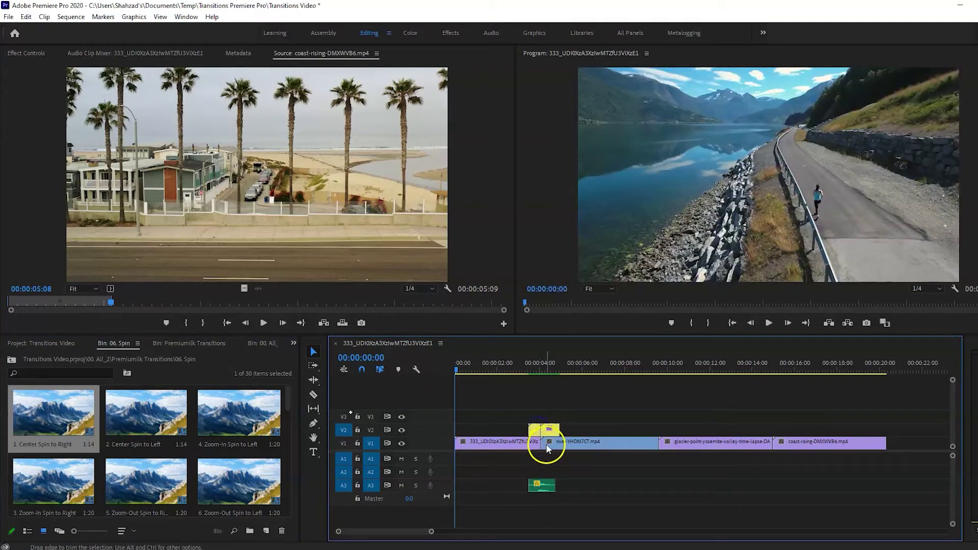
pyautogui.click(539, 426)
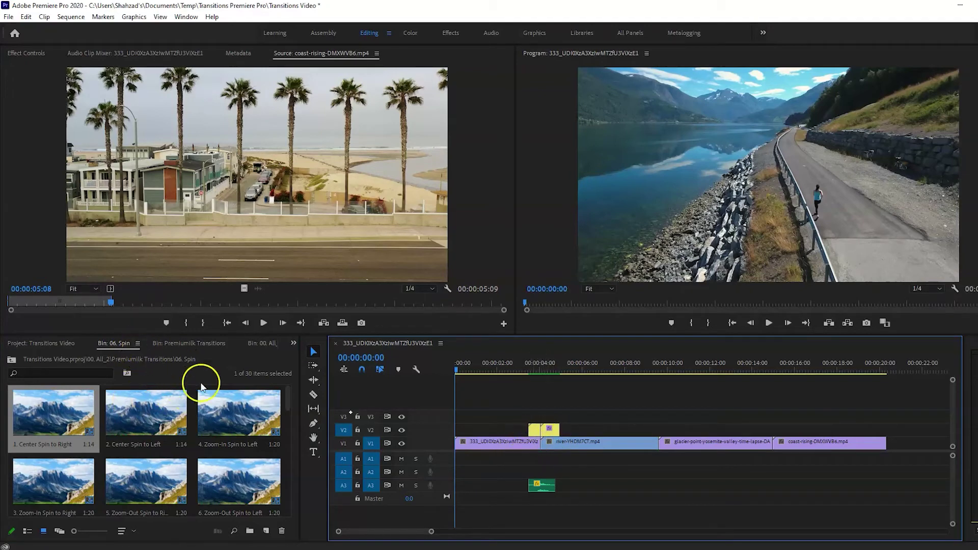
# Close the Spin bin, browse the Roll transitions as enlarged thumbnails, then close that bin.
pyautogui.click(146, 345)
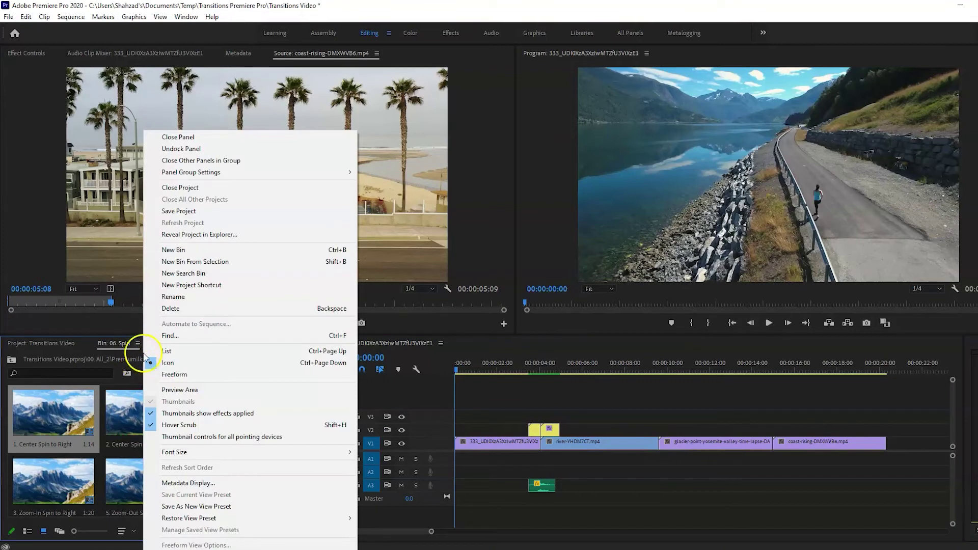
pyautogui.click(190, 137)
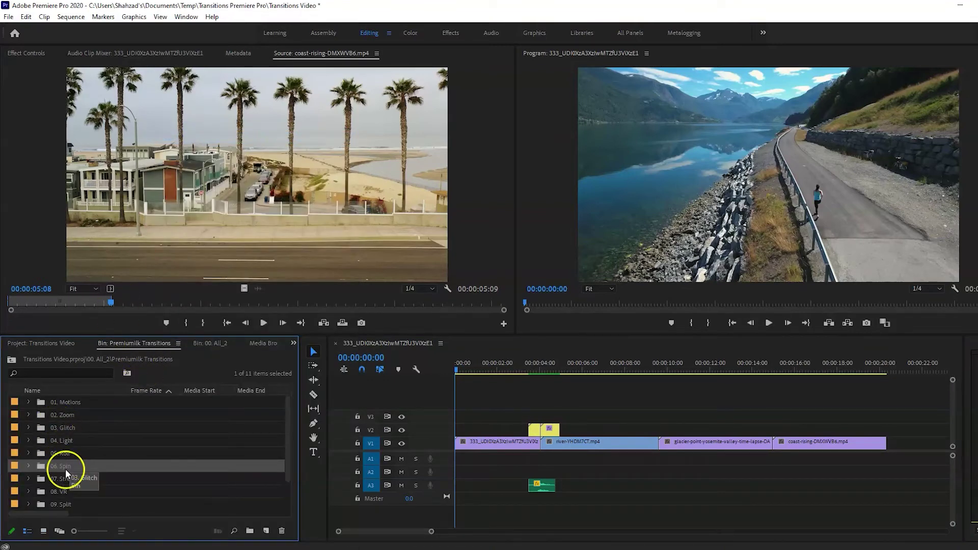
pyautogui.doubleClick(65, 453)
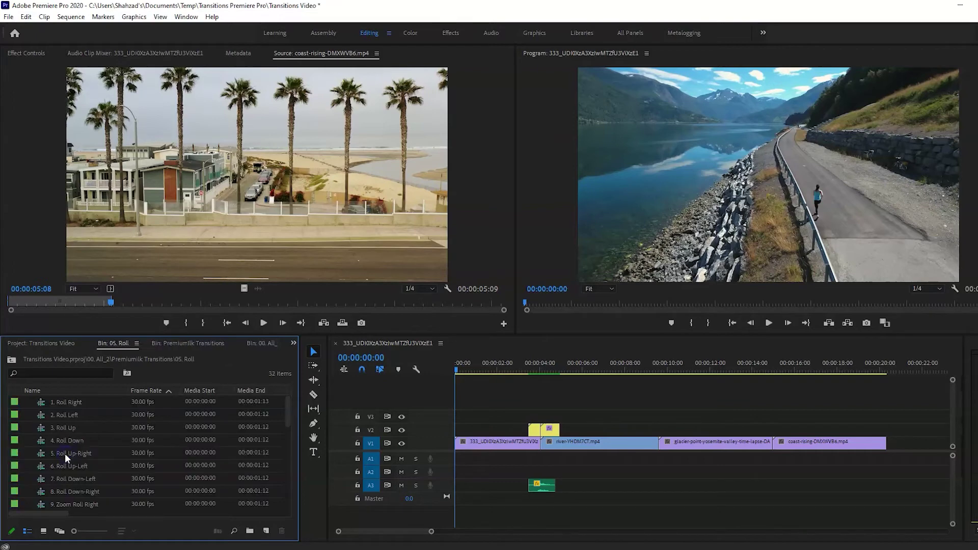
pyautogui.click(45, 532)
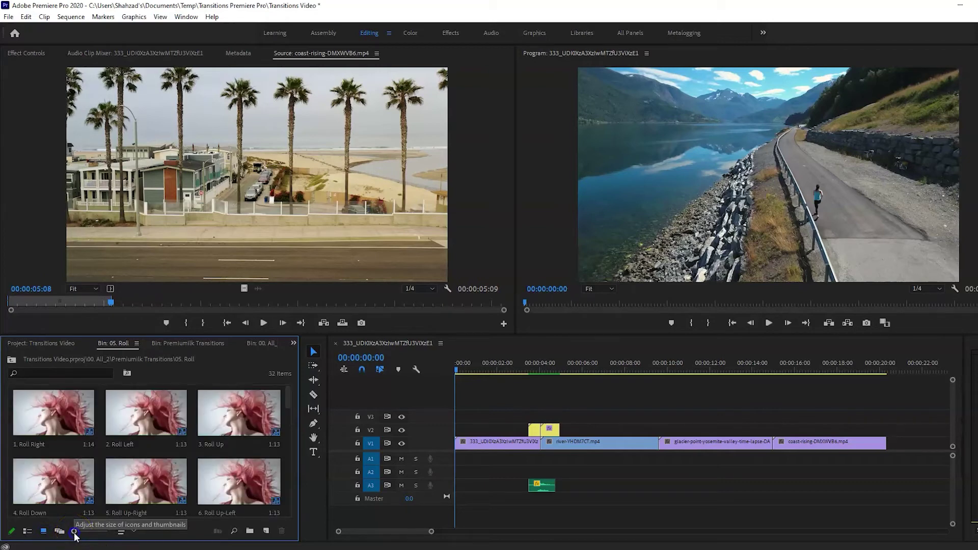
pyautogui.moveTo(74, 535)
pyautogui.mouseDown()
pyautogui.moveTo(93, 535)
pyautogui.moveTo(74, 534)
pyautogui.mouseUp()
pyautogui.click(136, 343)
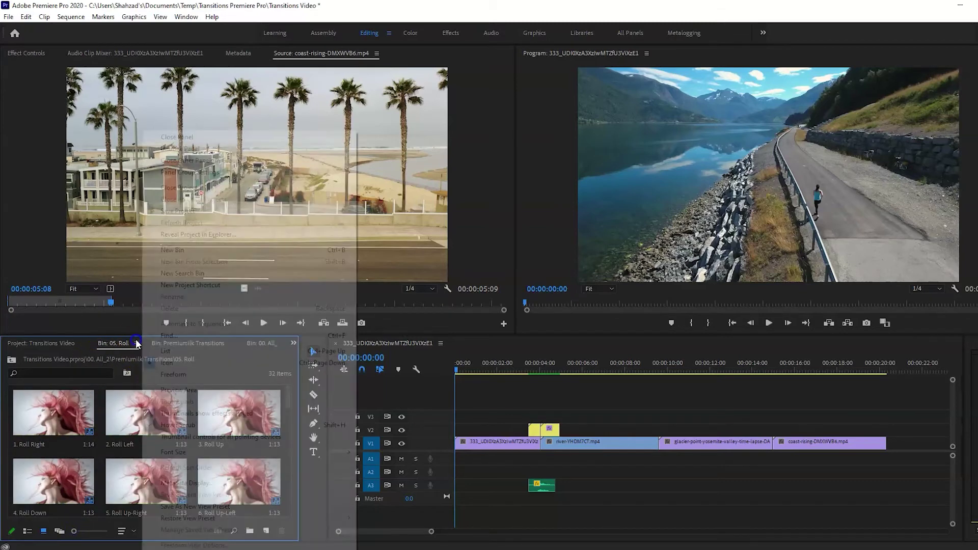
pyautogui.click(227, 136)
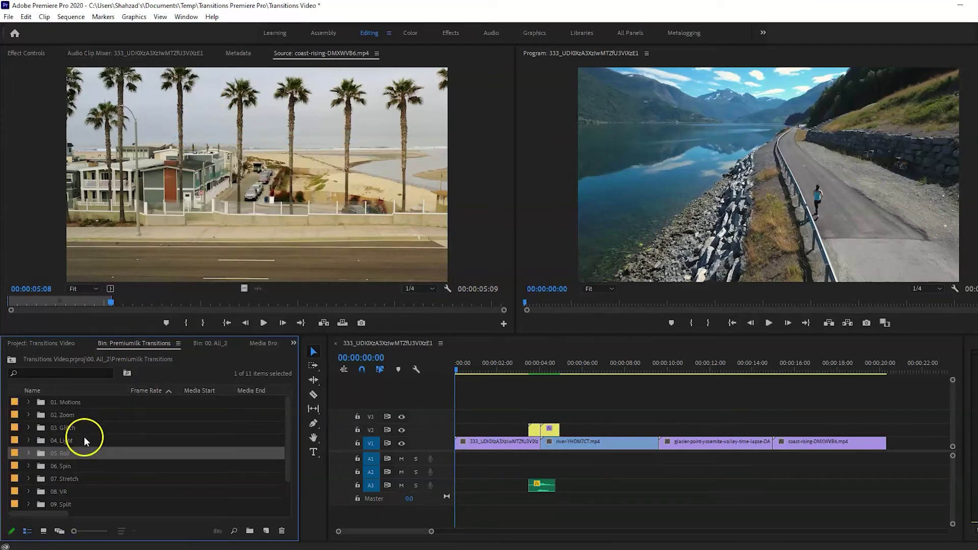
# Open 09. Split in Icon View and drag 2. Horizontal Split to Left toward V2.
pyautogui.doubleClick(70, 504)
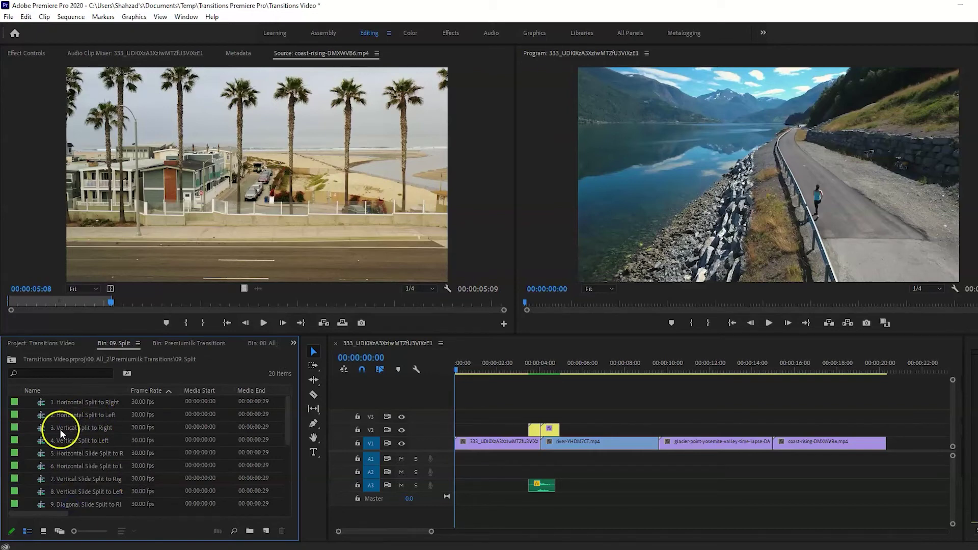
pyautogui.click(45, 533)
pyautogui.click(55, 517)
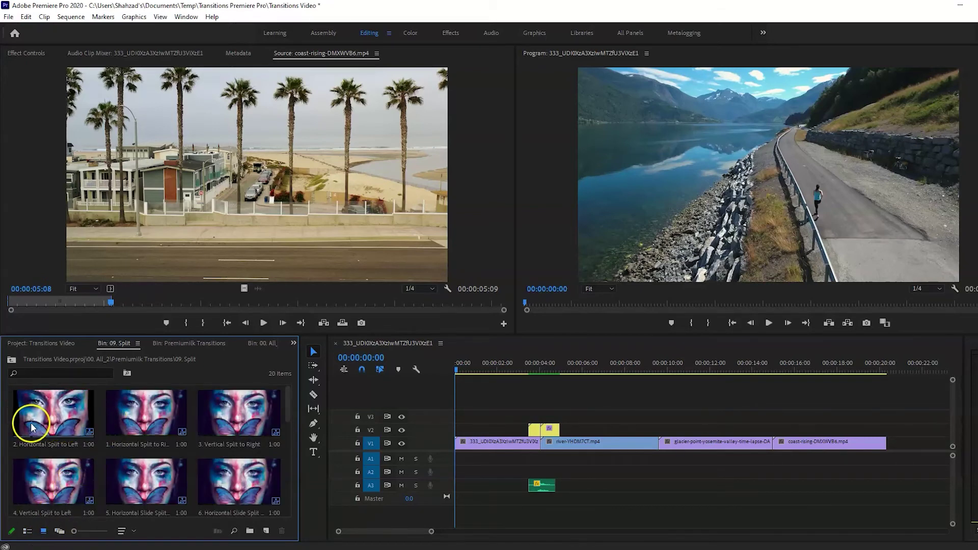
pyautogui.moveTo(30, 426); pyautogui.dragTo(659, 426)
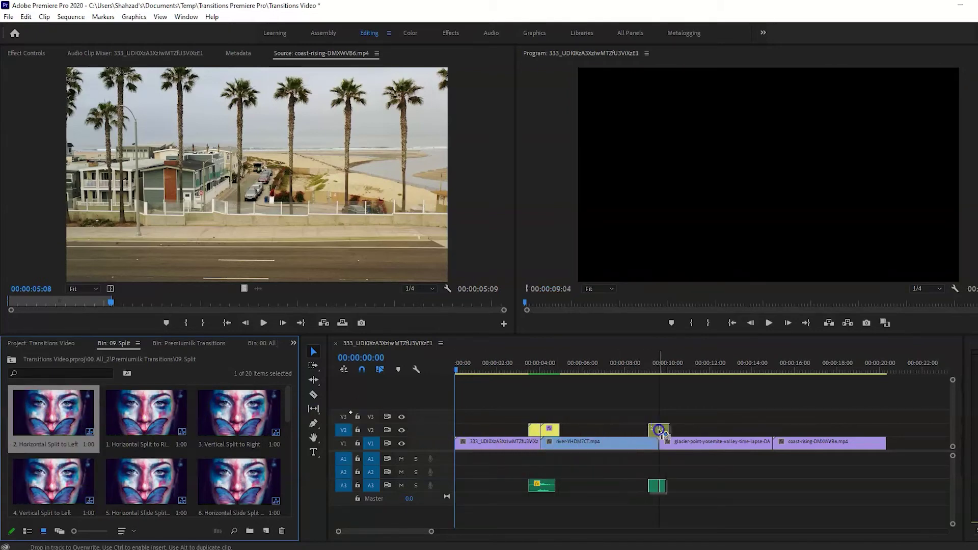
# Place Horizontal Split to Left on V2 over the river/Yosemite cut and render it.
pyautogui.moveTo(659, 432); pyautogui.dragTo(658, 431)
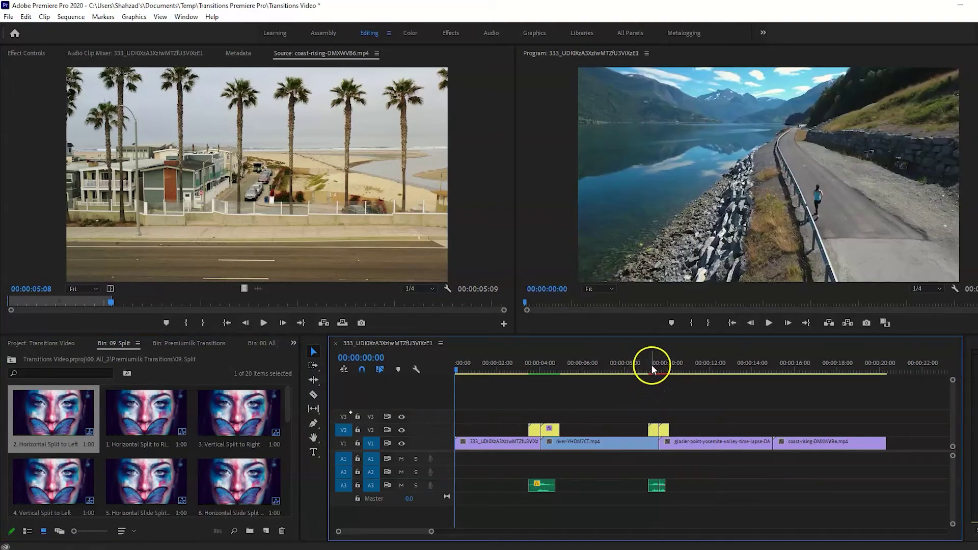
pyautogui.click(626, 377)
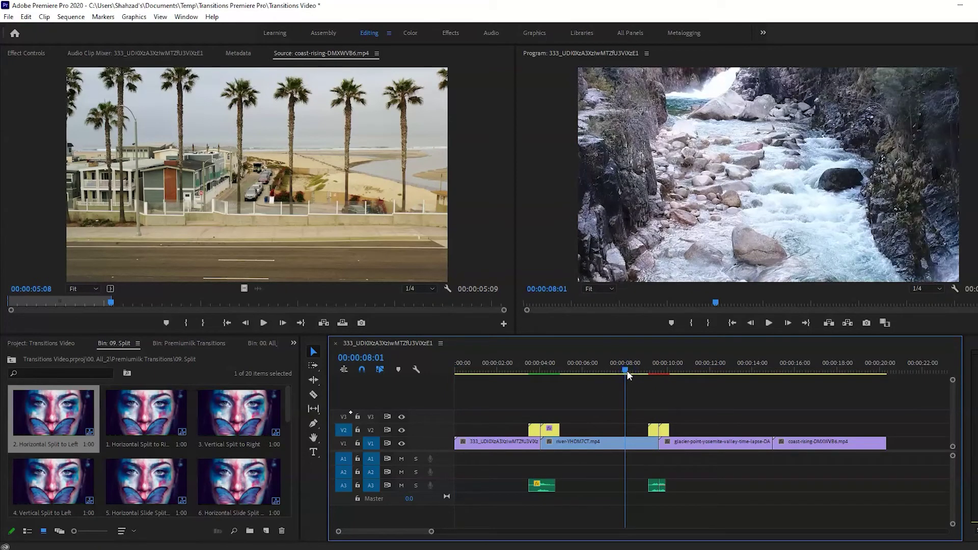
pyautogui.press('Return')
pyautogui.click(656, 399)
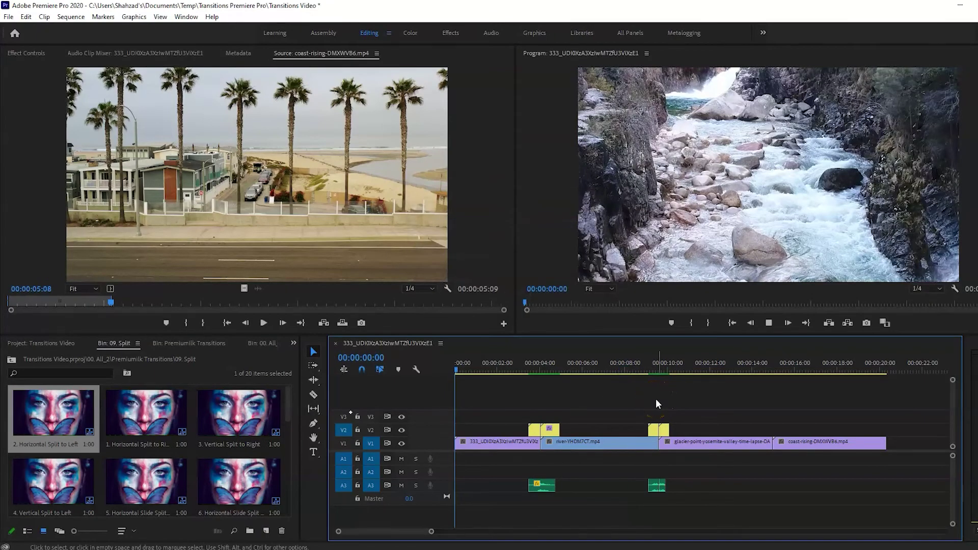
# Preview the new transition's playback, then widen the Program monitor.
pyautogui.click(488, 417)
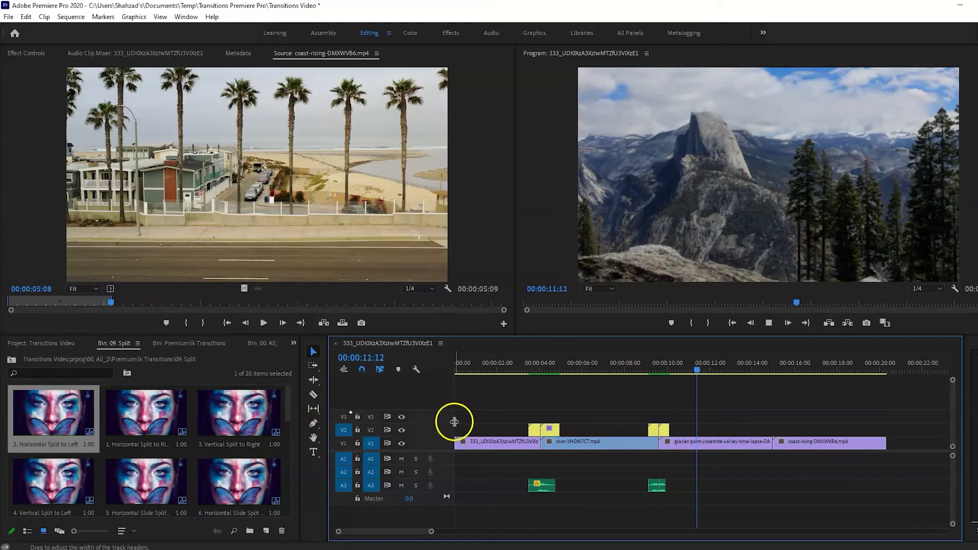
pyautogui.press('space')
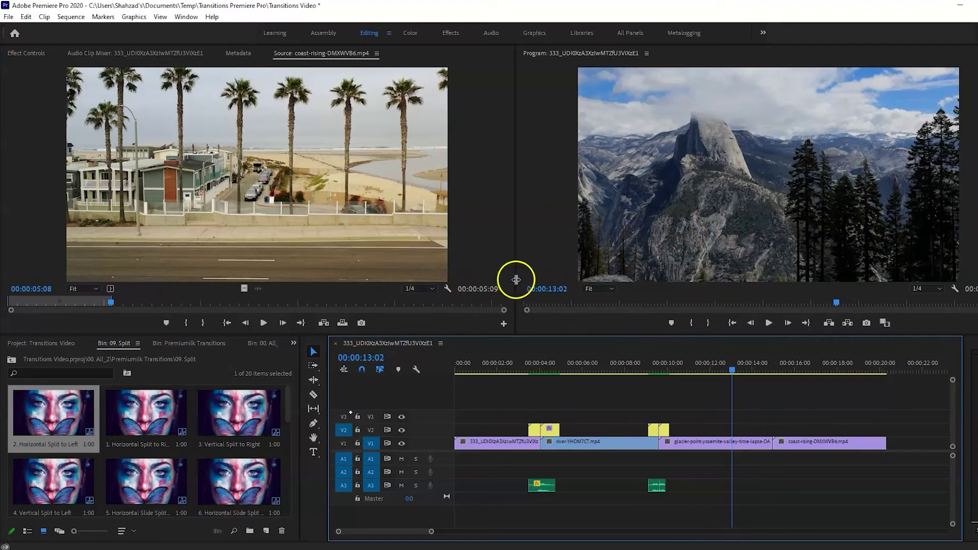
pyautogui.moveTo(512, 277); pyautogui.dragTo(129, 278)
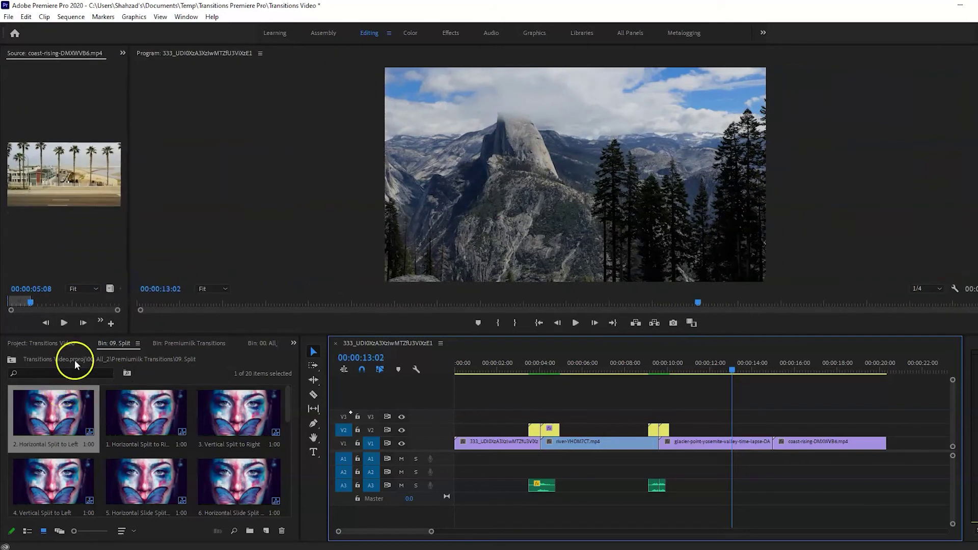
# Close the 09. Split bin, and open then close the Roll transitions bin.
pyautogui.click(139, 342)
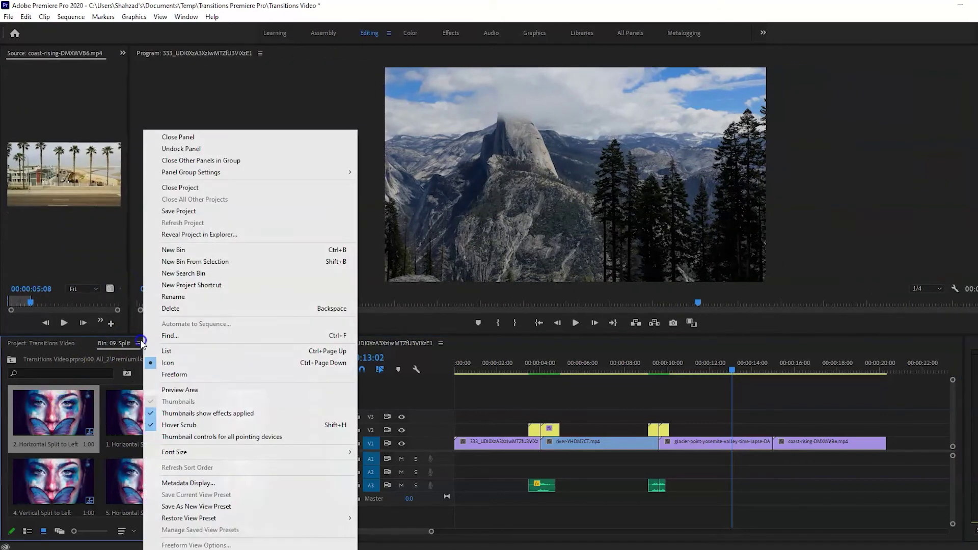
pyautogui.click(178, 137)
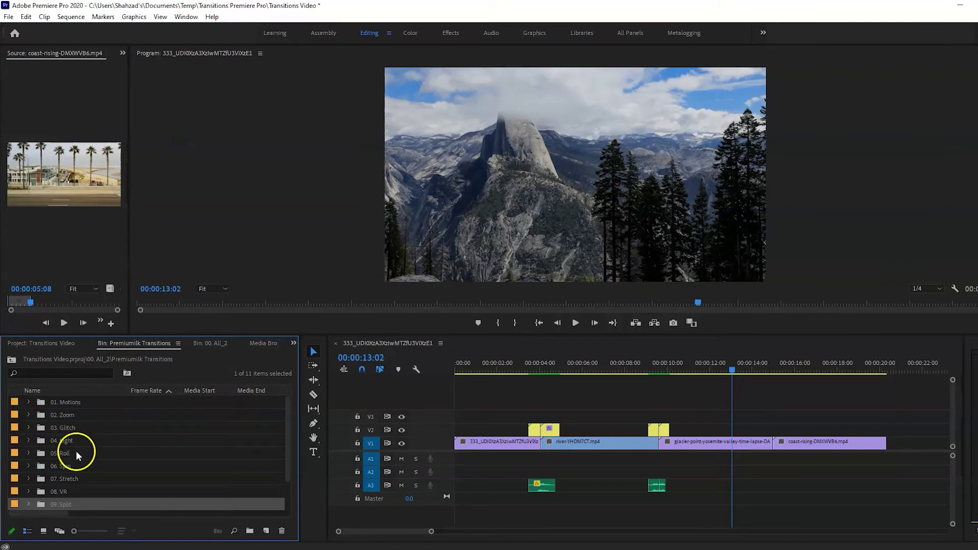
pyautogui.doubleClick(58, 456)
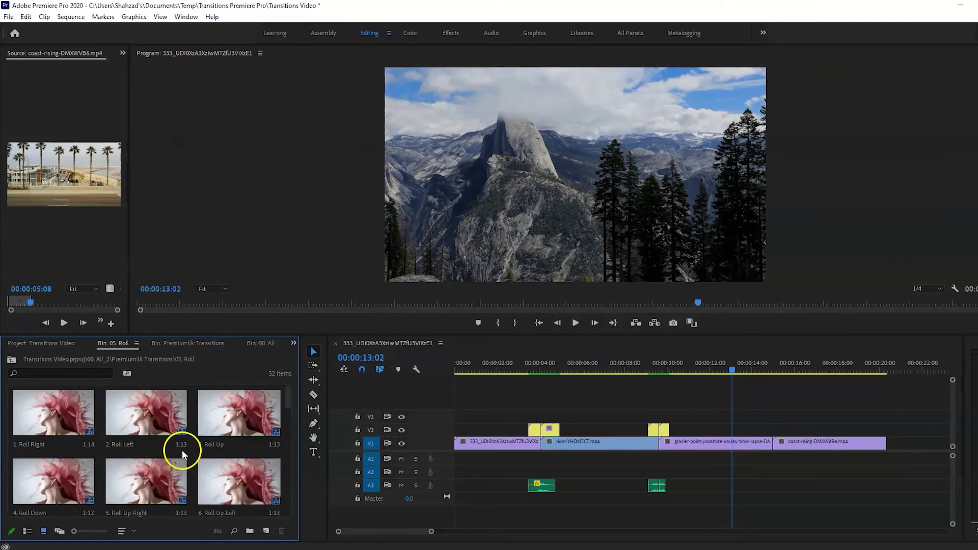
pyautogui.click(136, 343)
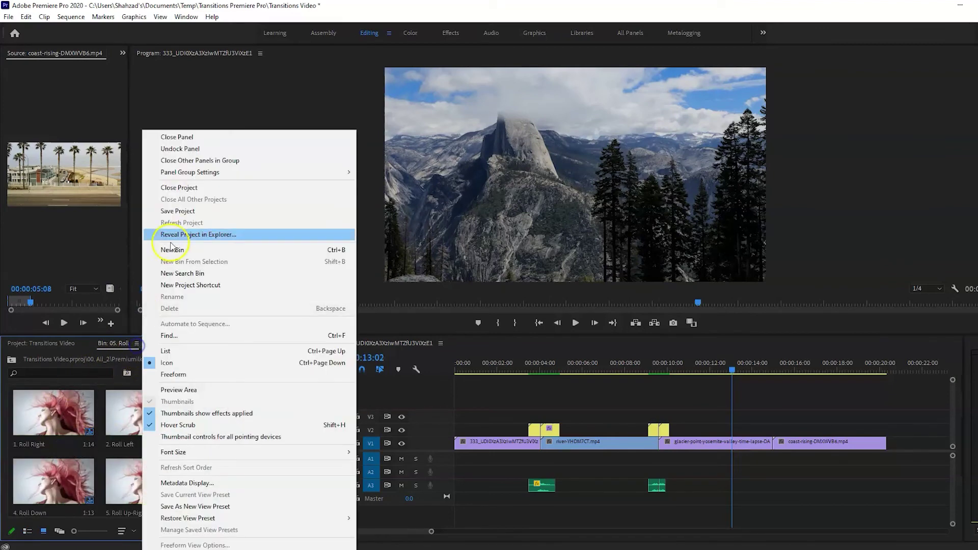
pyautogui.click(176, 133)
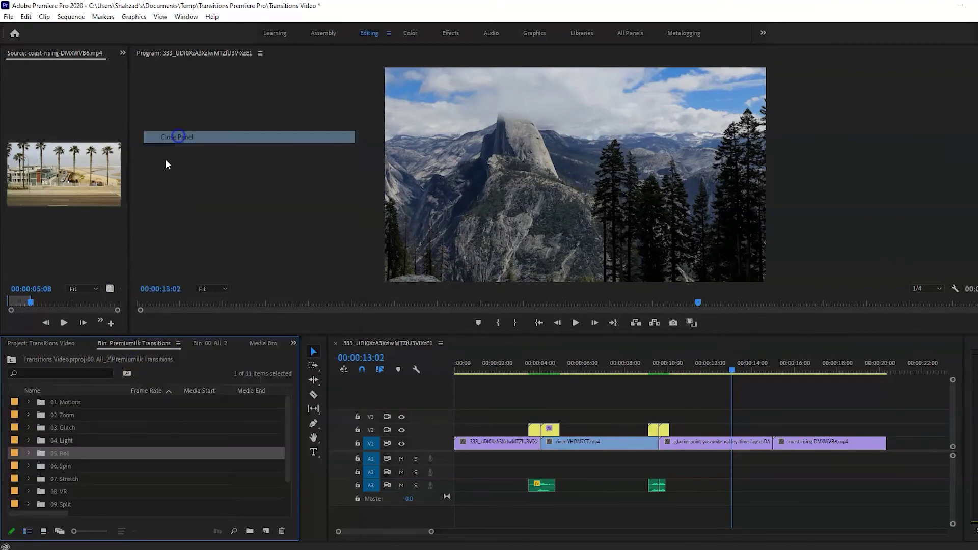
# Open the 06. Spin bin and scroll through its spin transition thumbnails.
pyautogui.doubleClick(65, 466)
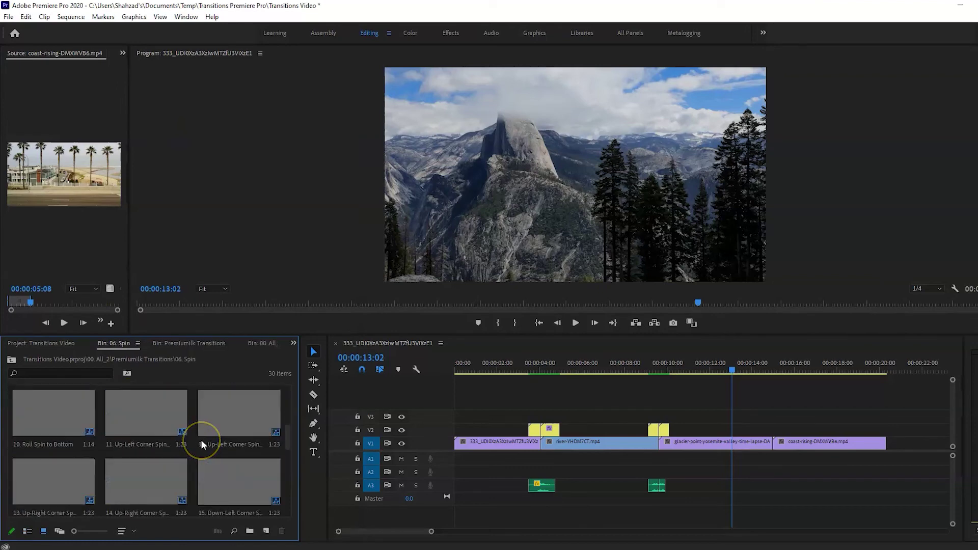
pyautogui.scroll(-3, 172, 463)
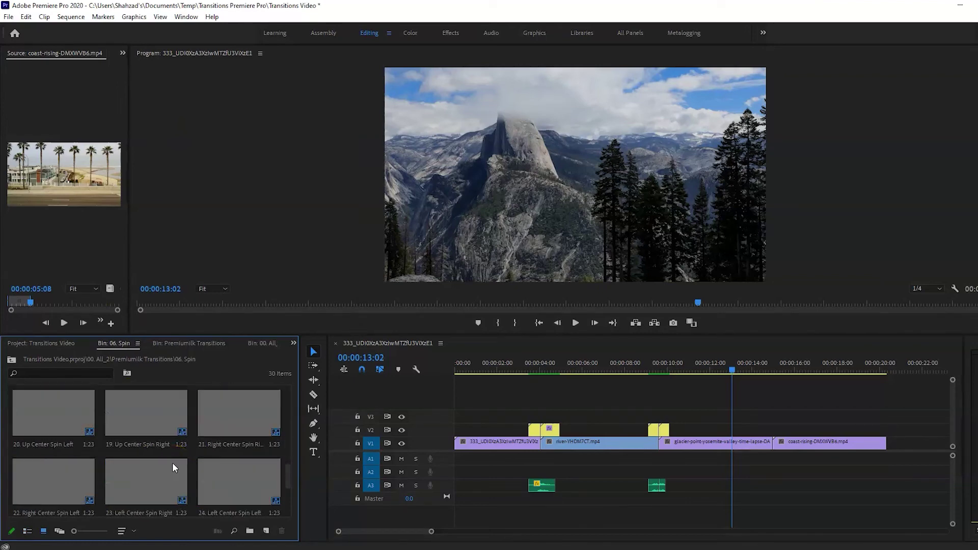
pyautogui.scroll(-1, 173, 462)
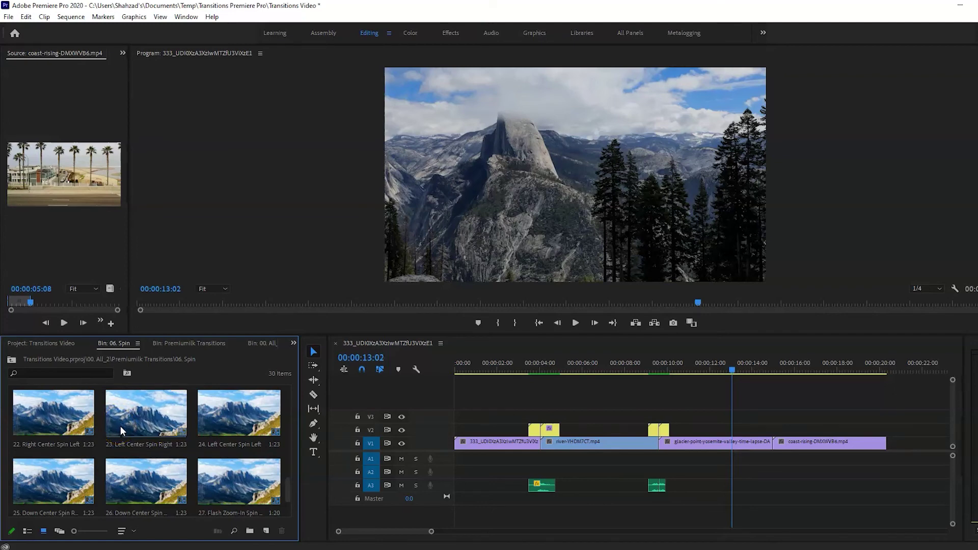
# Place 23. Left Center Spin Right on V2 over the Yosemite/coast-rising cut and render it.
pyautogui.moveTo(116, 427); pyautogui.dragTo(775, 432)
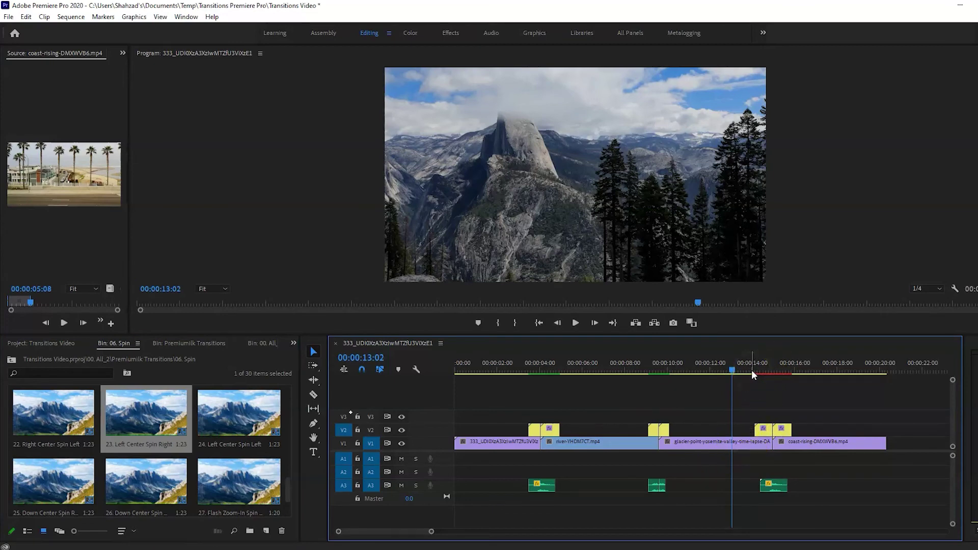
pyautogui.press('Return')
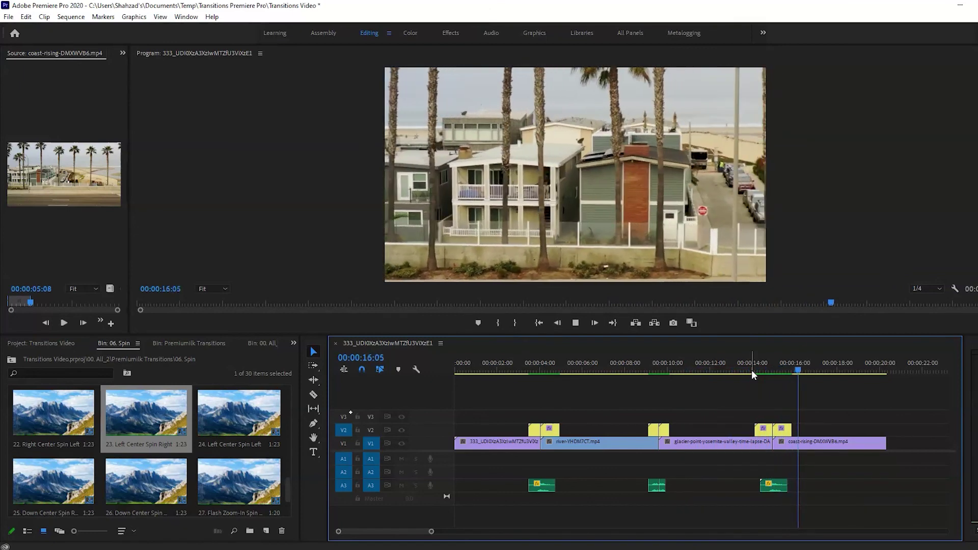
pyautogui.press('space')
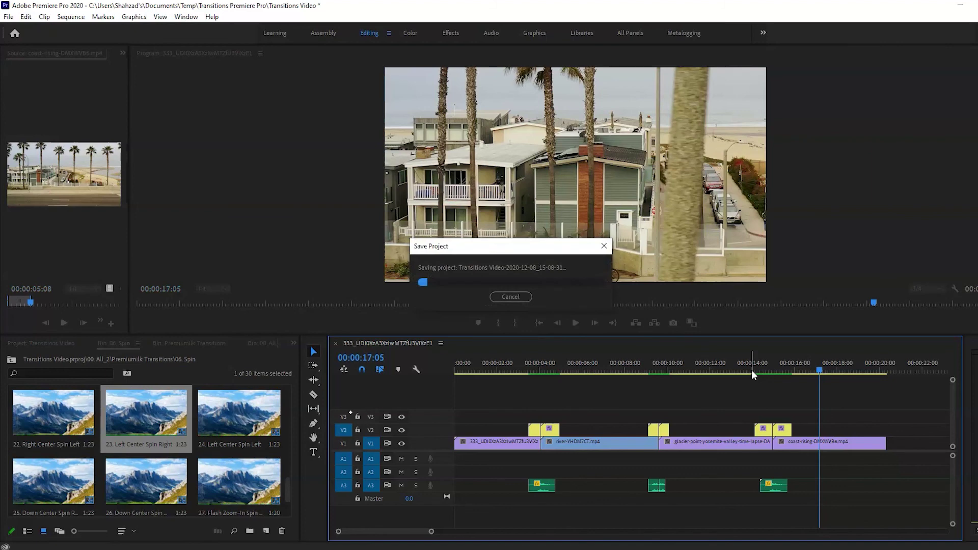
pyautogui.click(740, 367)
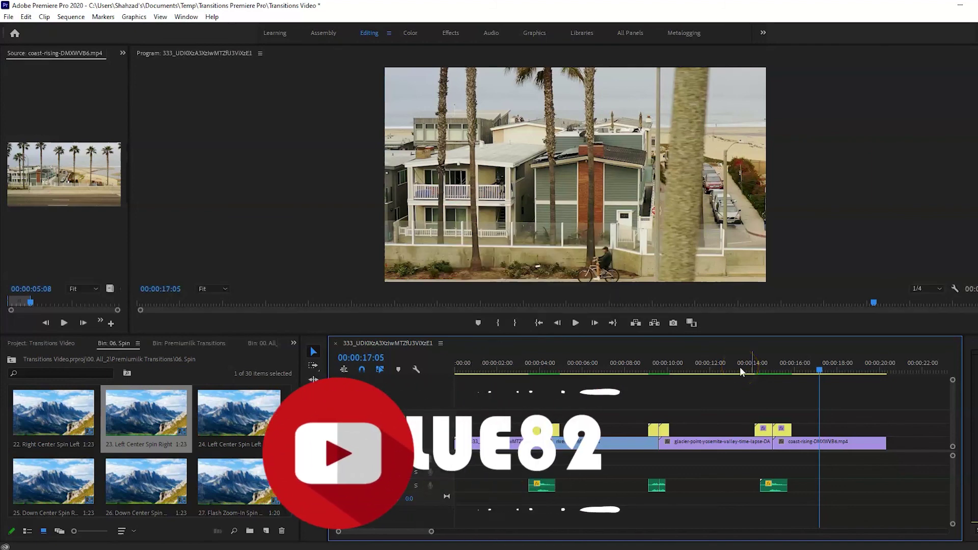